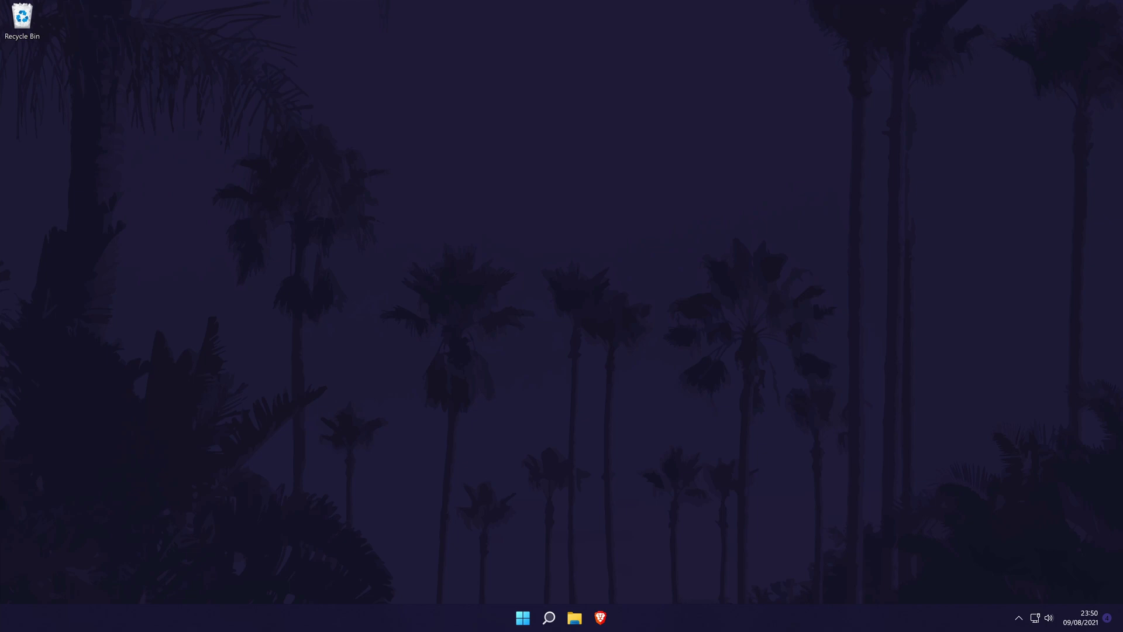
Switch Enhance audio to On in the Mpow H17 headphones' sound properties in Windows Settings
click(549, 617)
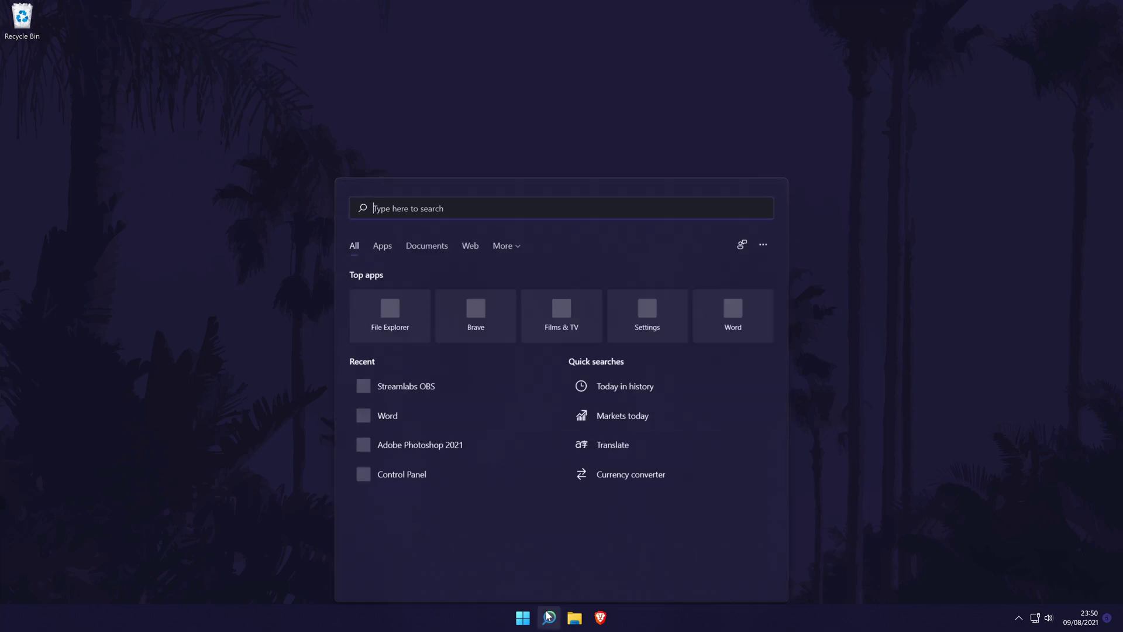
text(settings)
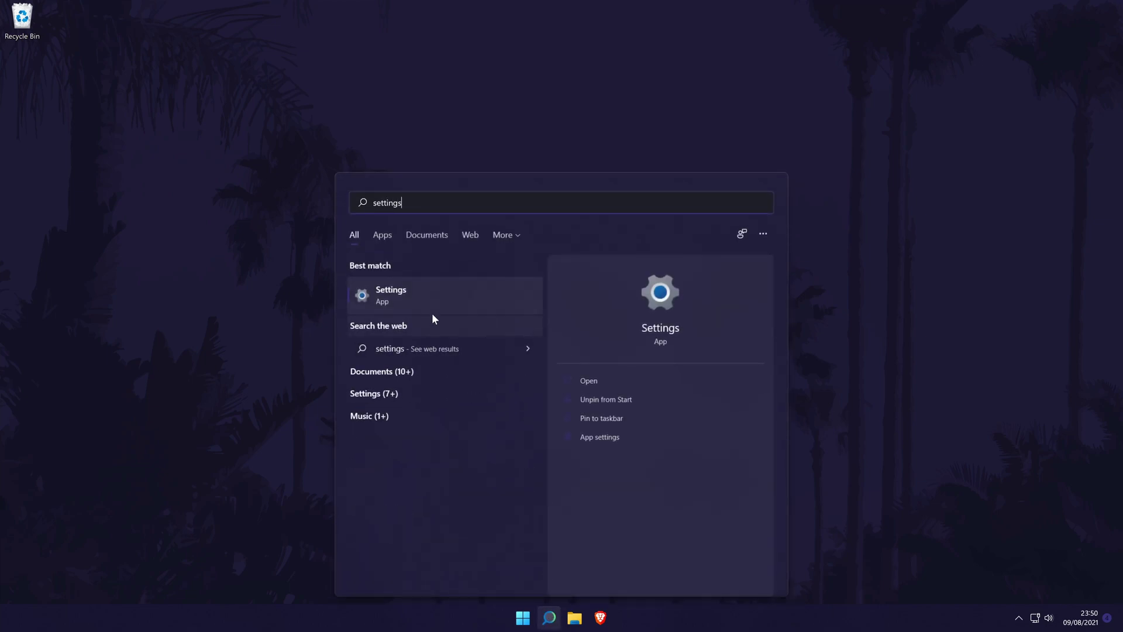
click(424, 291)
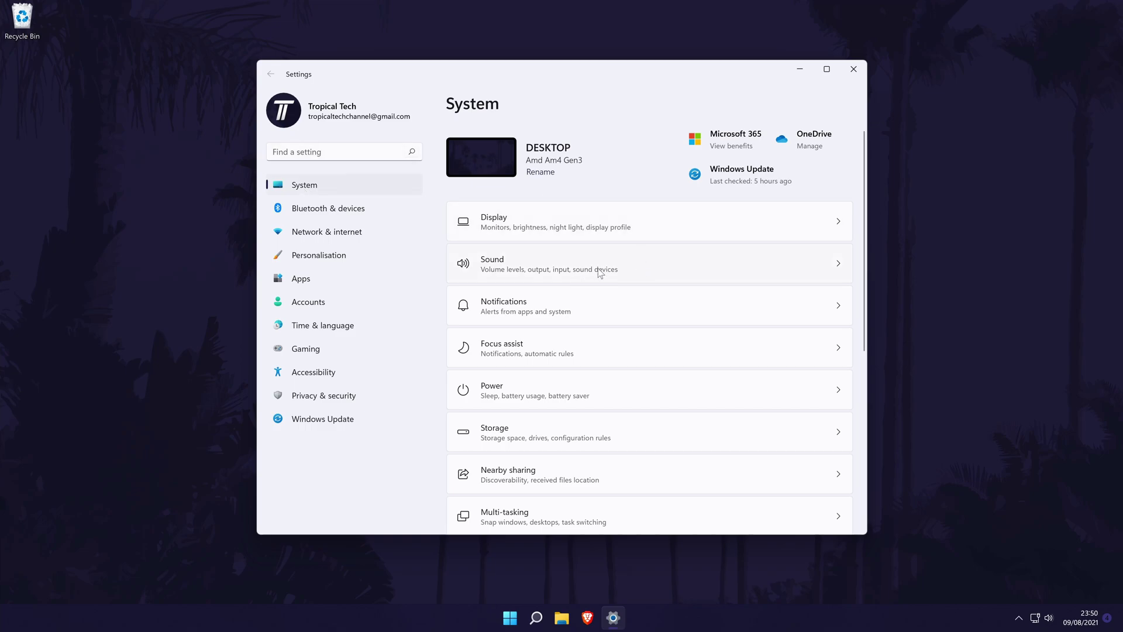
click(697, 271)
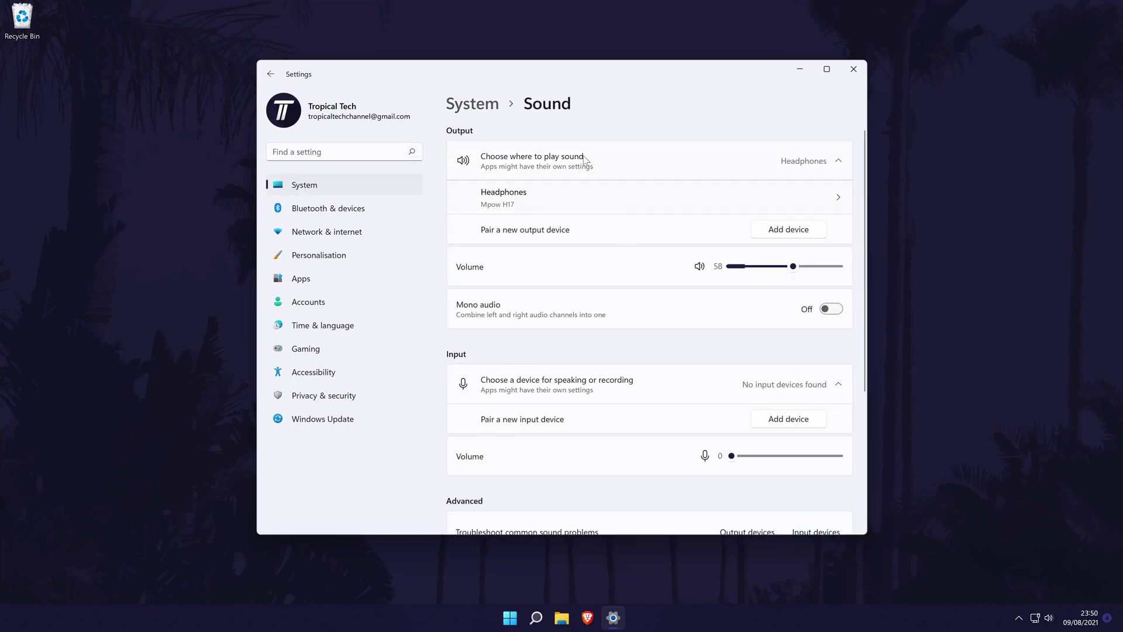
click(595, 198)
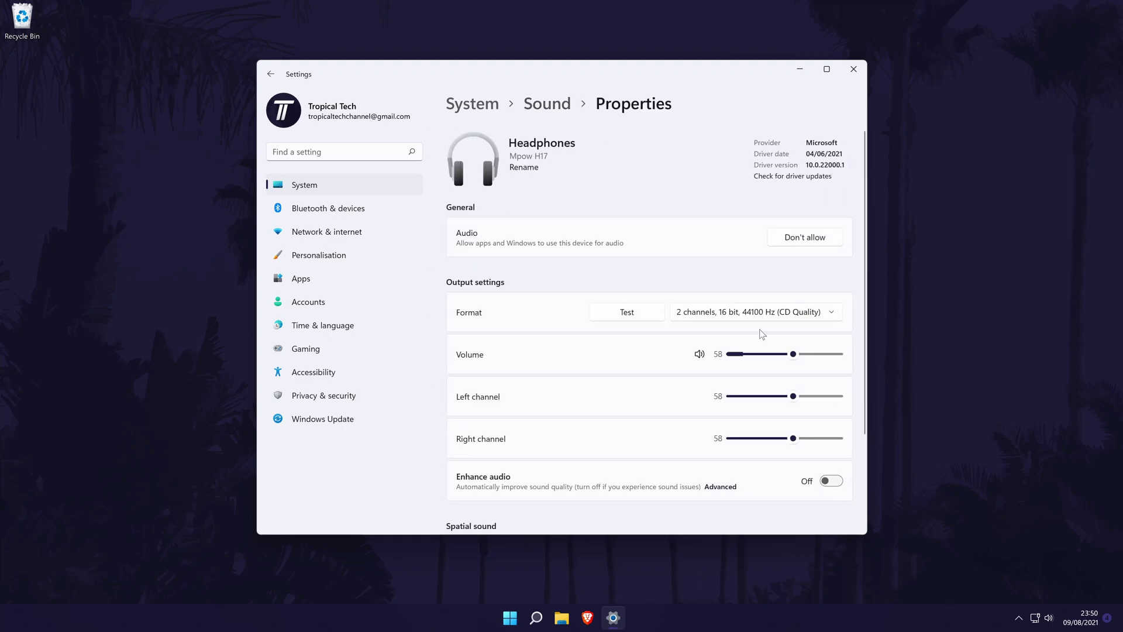
scroll(763, 335, down, 3)
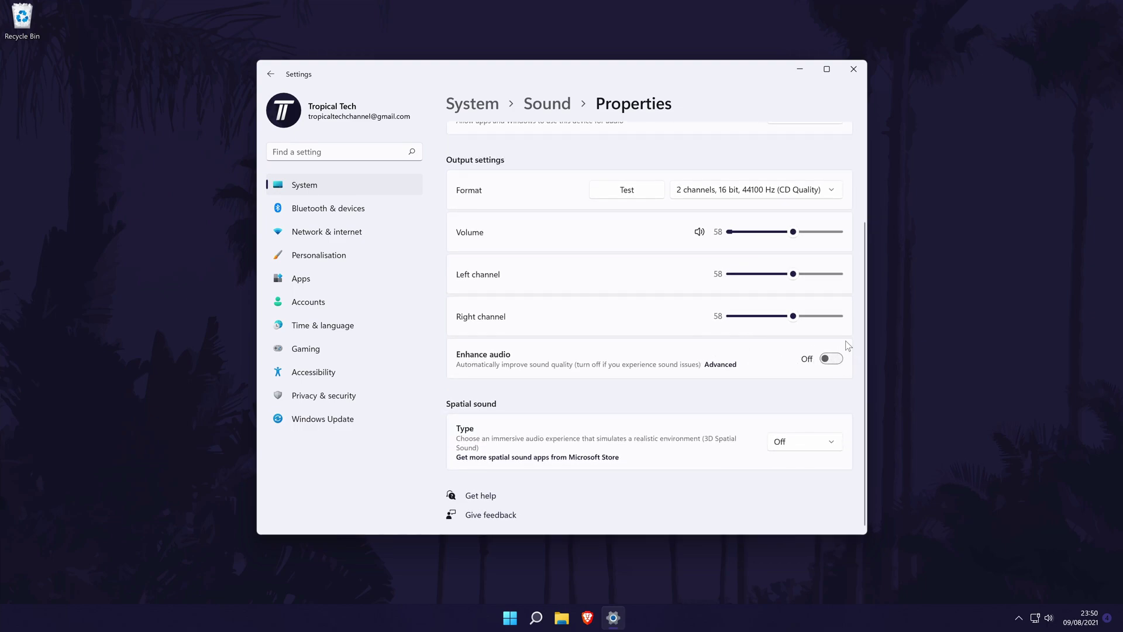
click(830, 357)
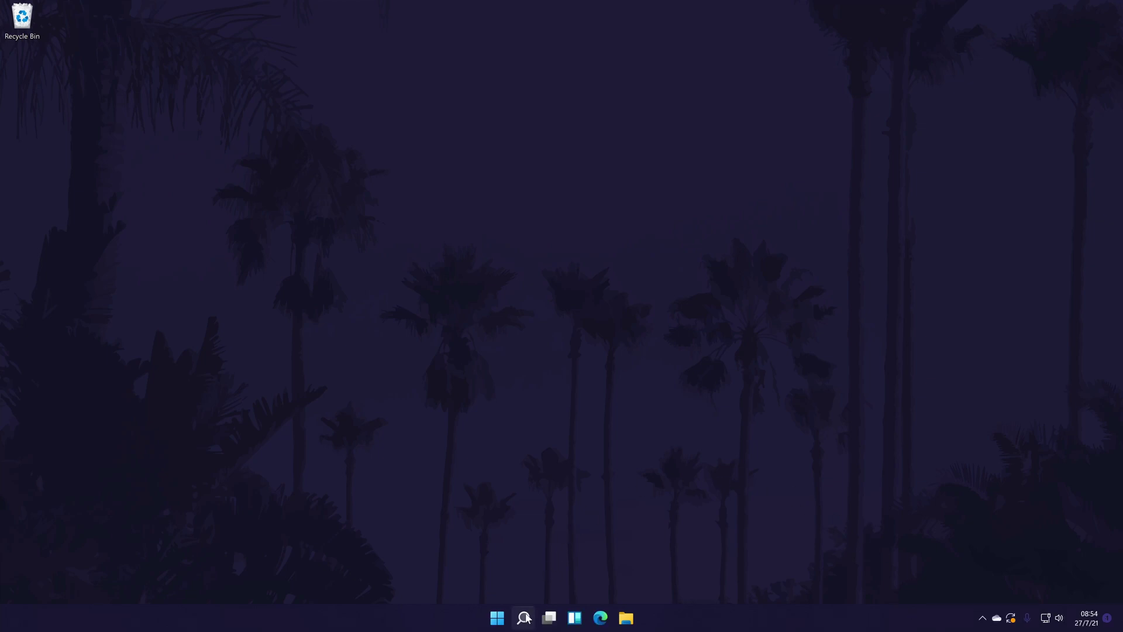
Open the Headphones 1 properties from Control Panel's Sound playback devices
click(523, 618)
text(control)
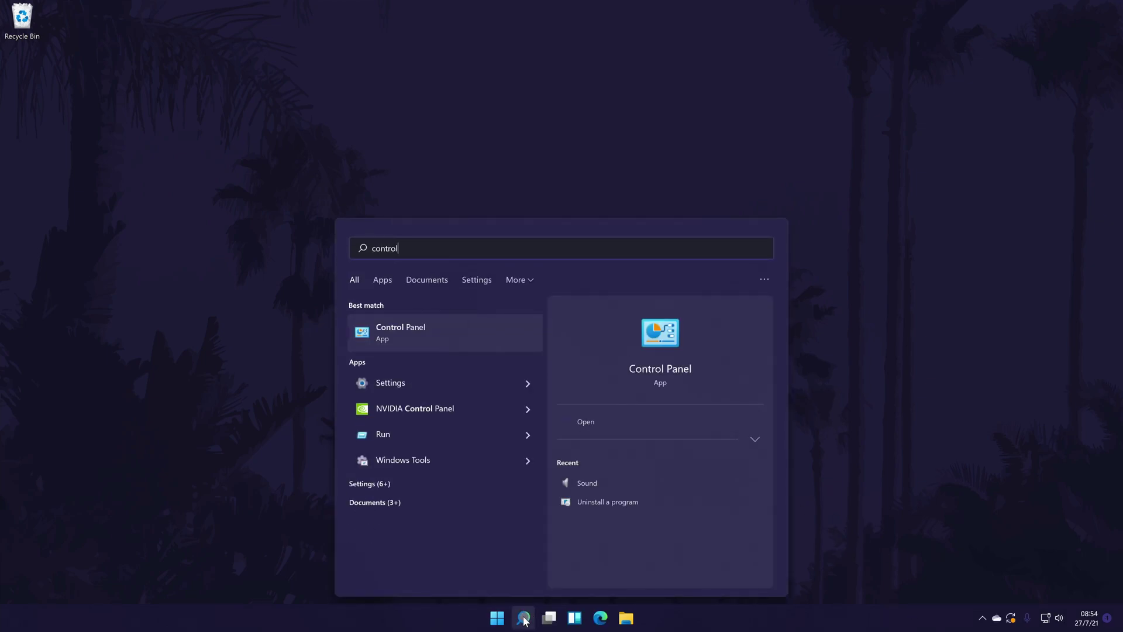
click(402, 351)
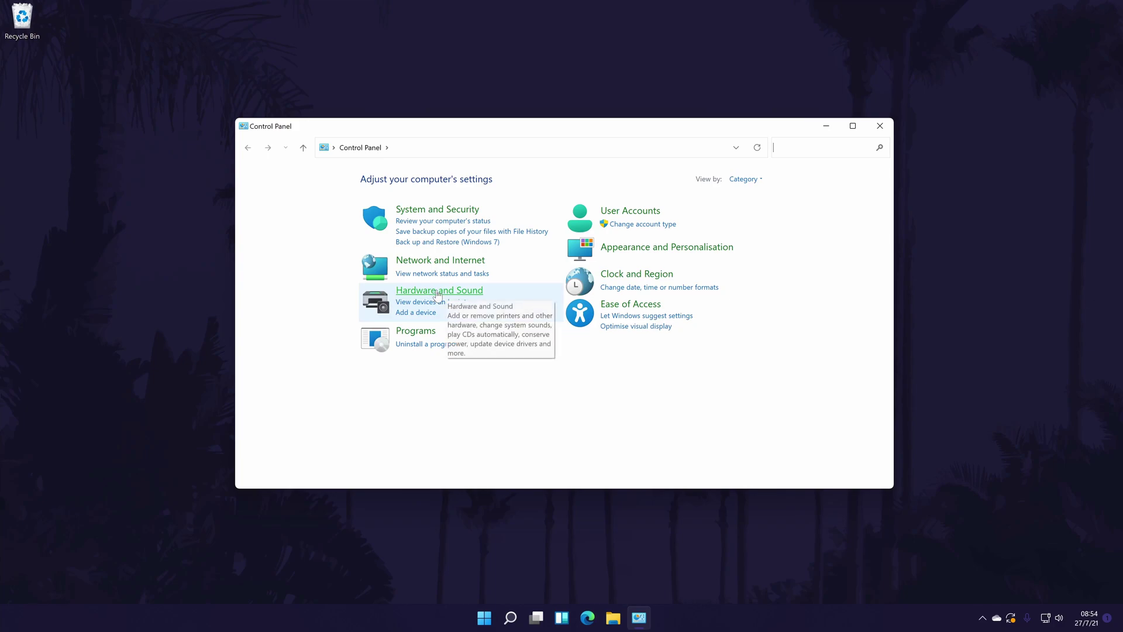
click(438, 293)
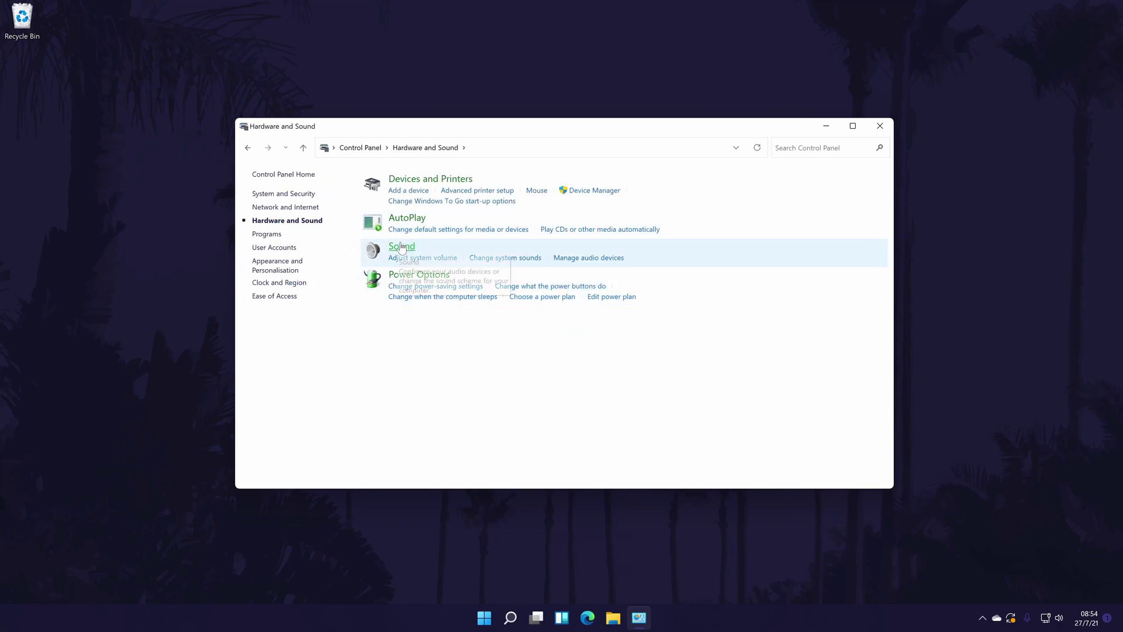
click(402, 246)
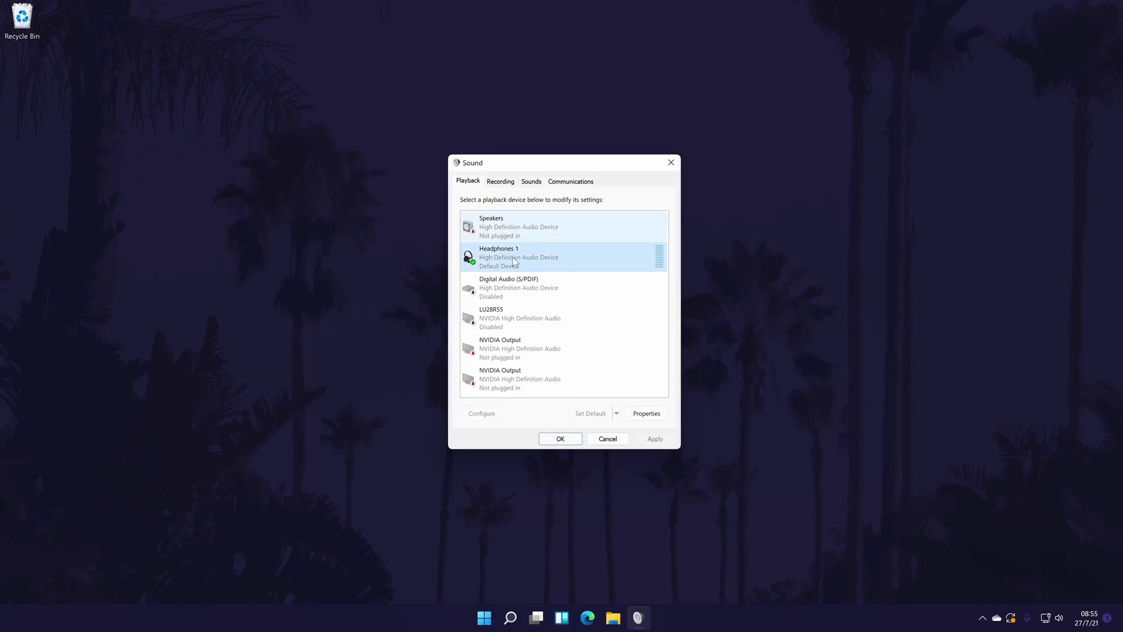
click(520, 253)
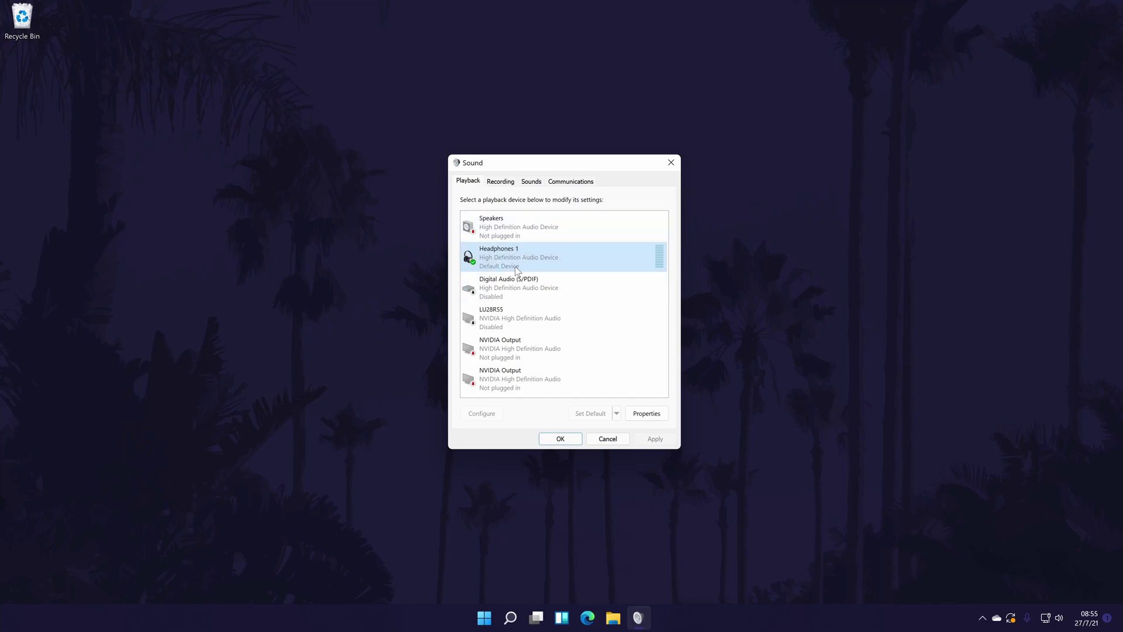
double_click(514, 254)
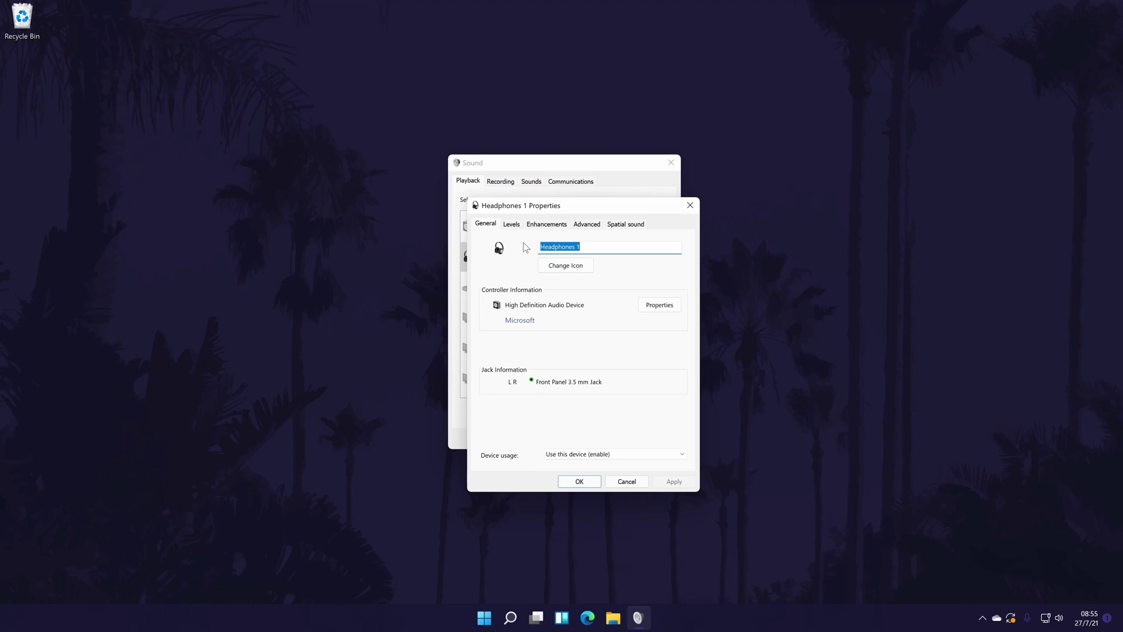
On the Enhancements tab, clear Disable all enhancements and tick Bass Boost
click(546, 224)
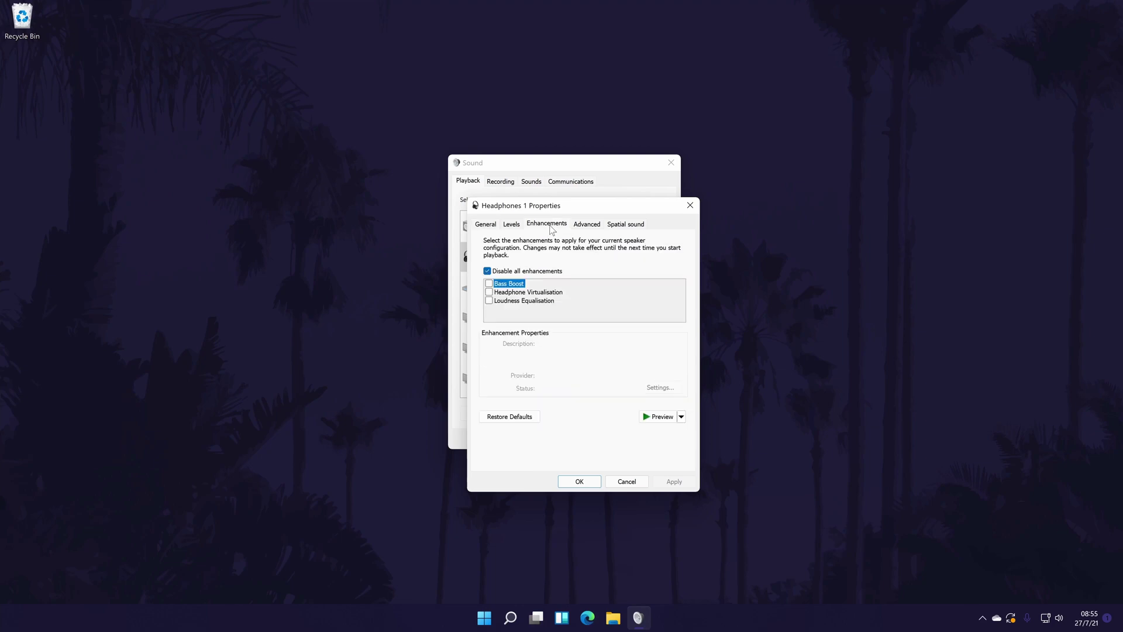
click(502, 272)
click(490, 284)
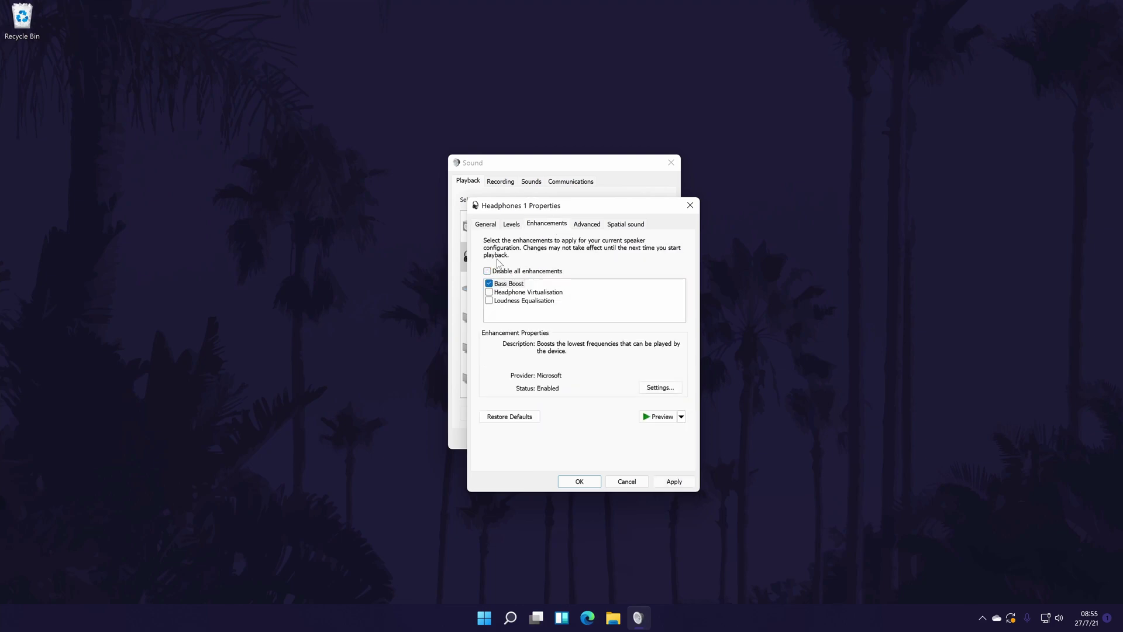
click(511, 291)
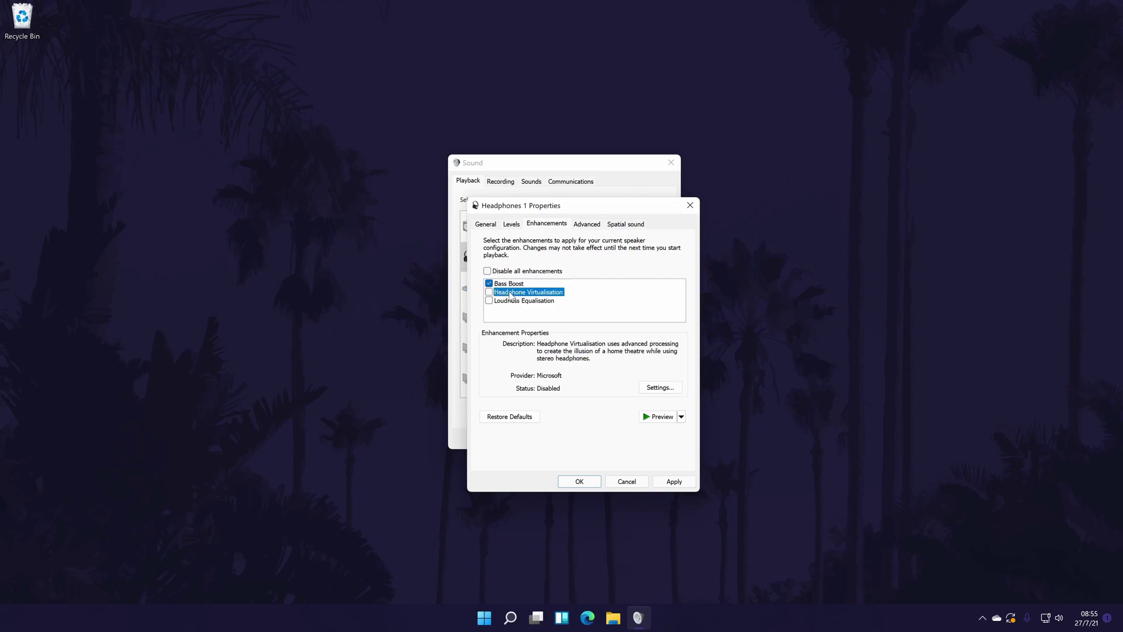
click(510, 284)
Open the Bass Boost settings, keep the frequency at 80 Hz, and view the boost levels
click(661, 388)
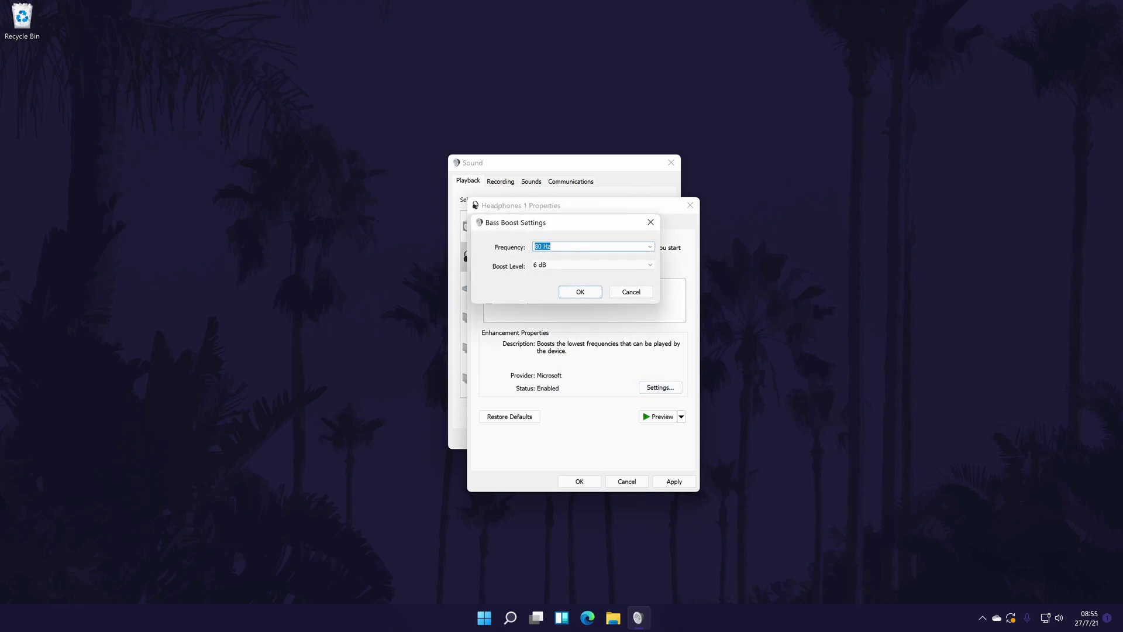
click(585, 247)
click(651, 247)
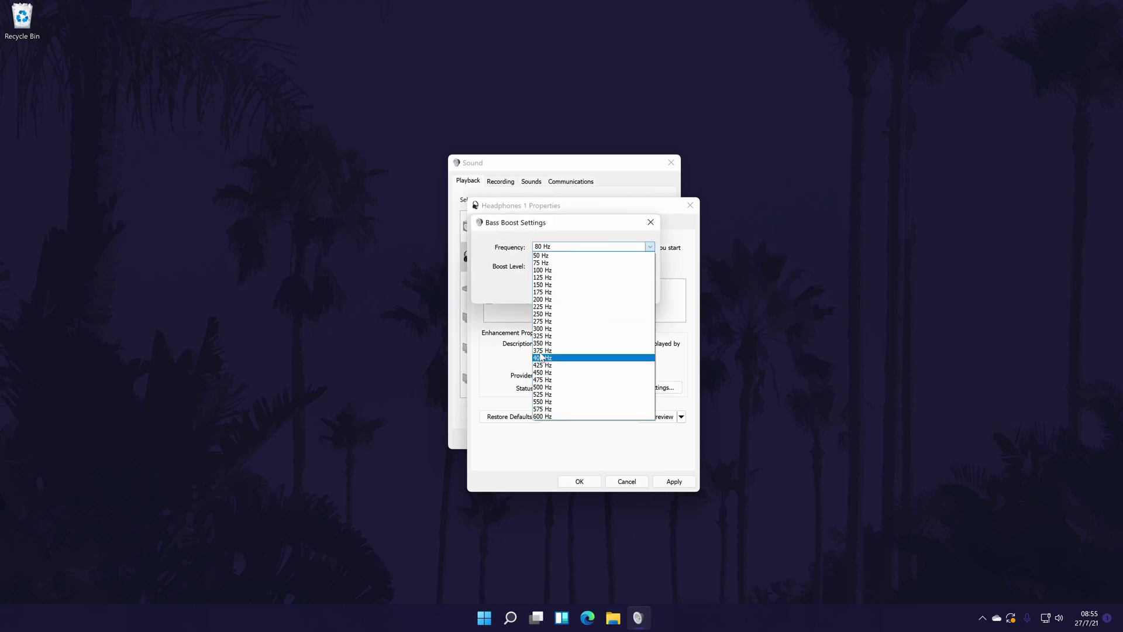
click(475, 238)
click(556, 266)
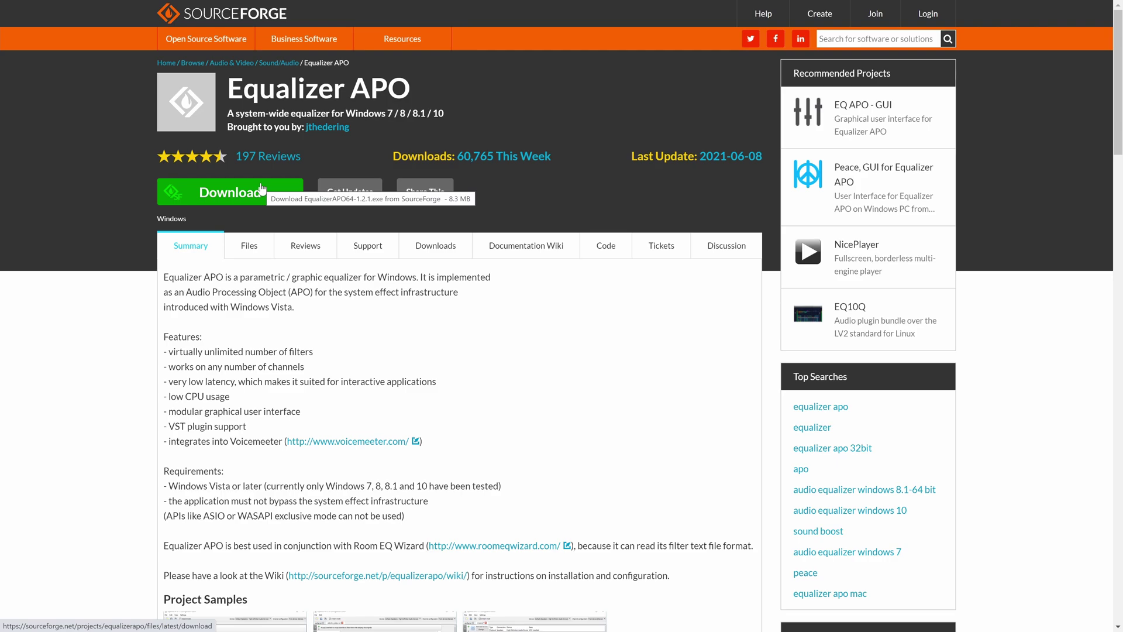
Download EqualizerAPO64-1.2.1.exe from SourceForge, then go back to the project summary page
click(262, 188)
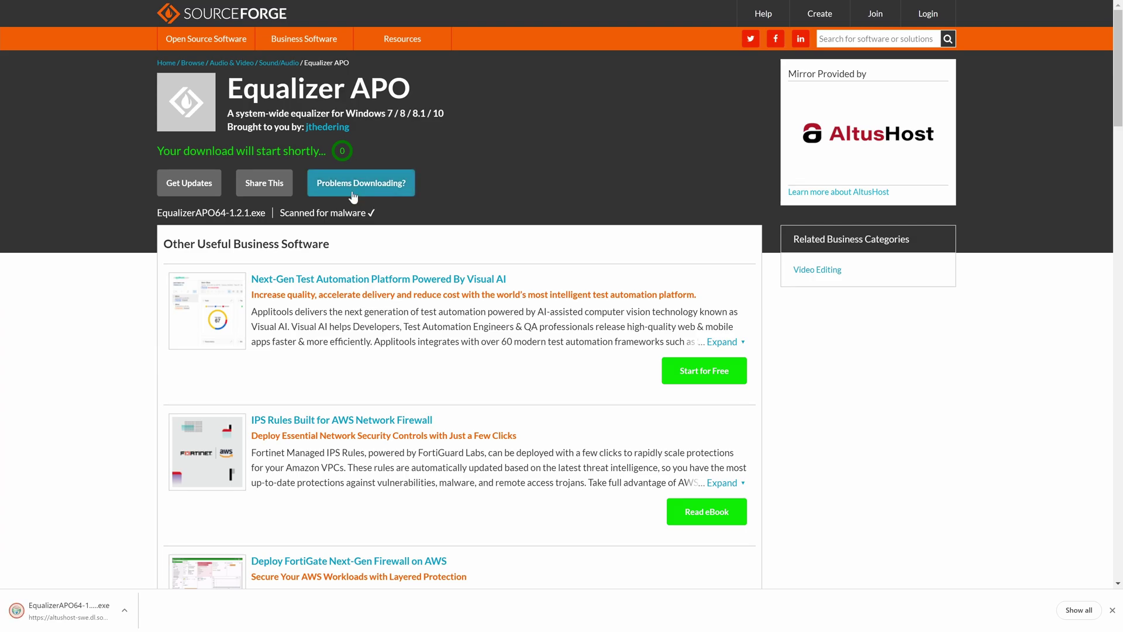
click(377, 184)
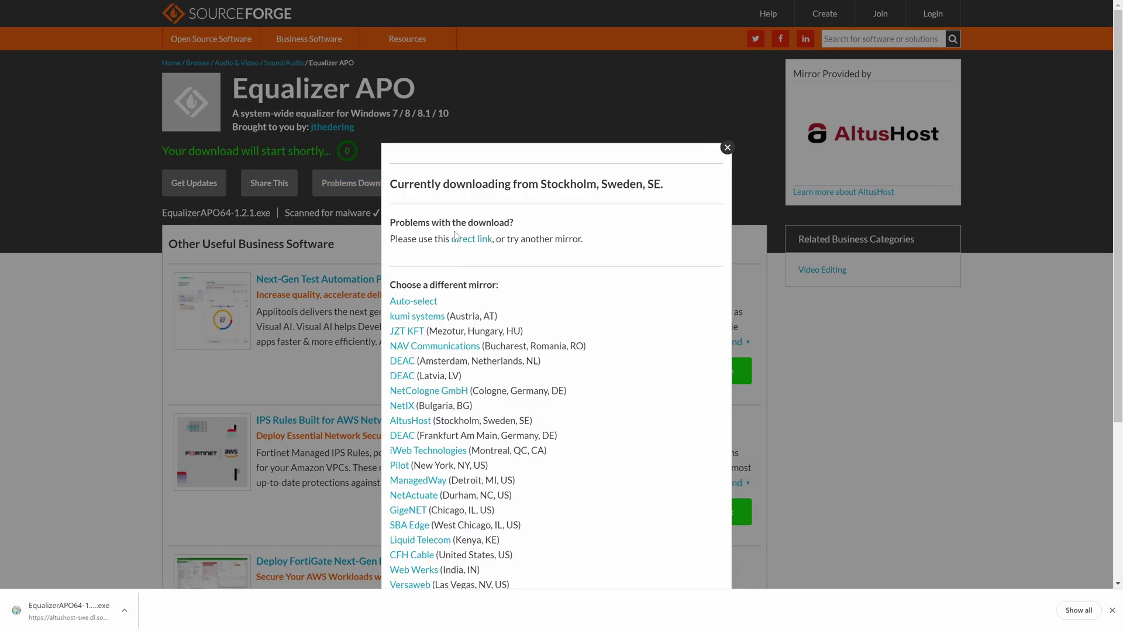
click(728, 148)
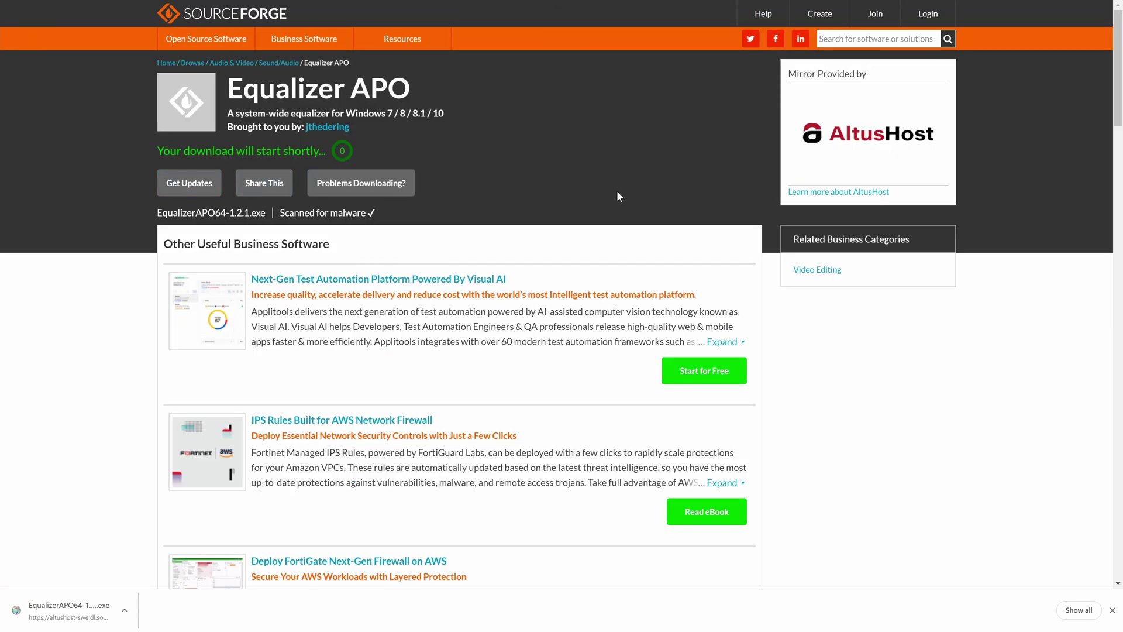
key(alt+Left)
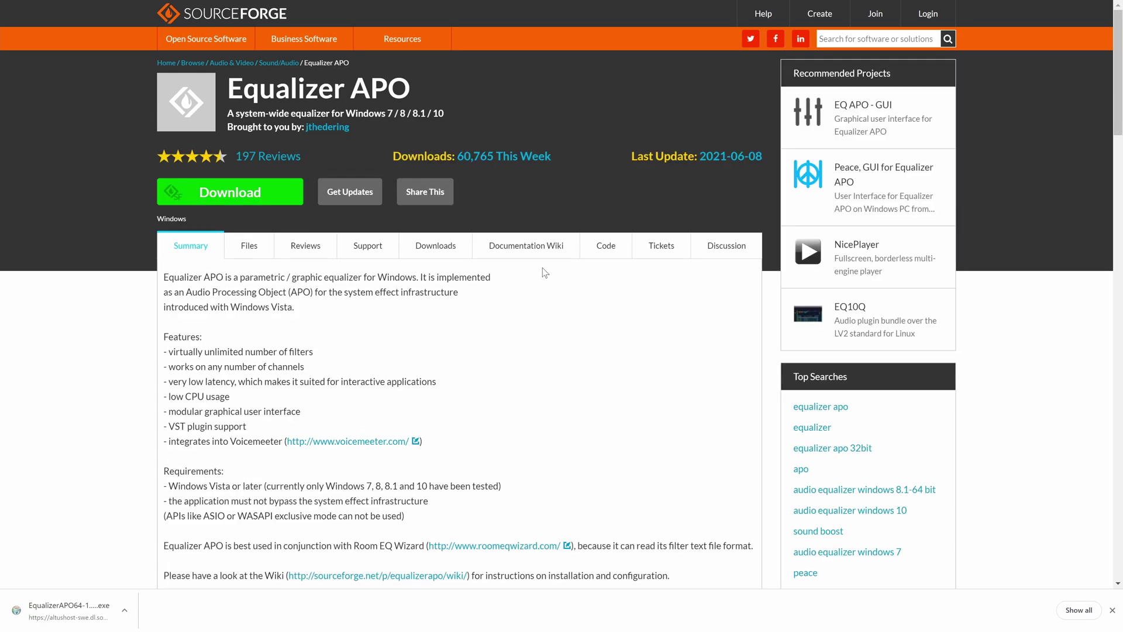
Open the Equalizer APO 1.2.1 files listing on SourceForge
click(444, 249)
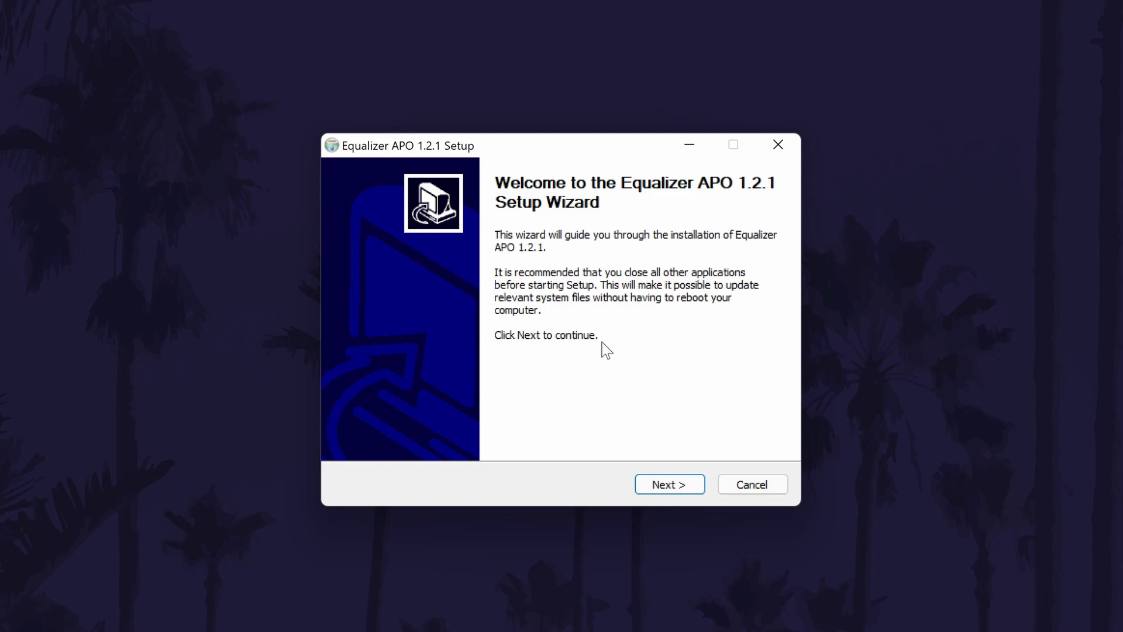
Get past the welcome and licence pages, keeping the C:\Program Files\EqualizerAPO install folder
click(677, 484)
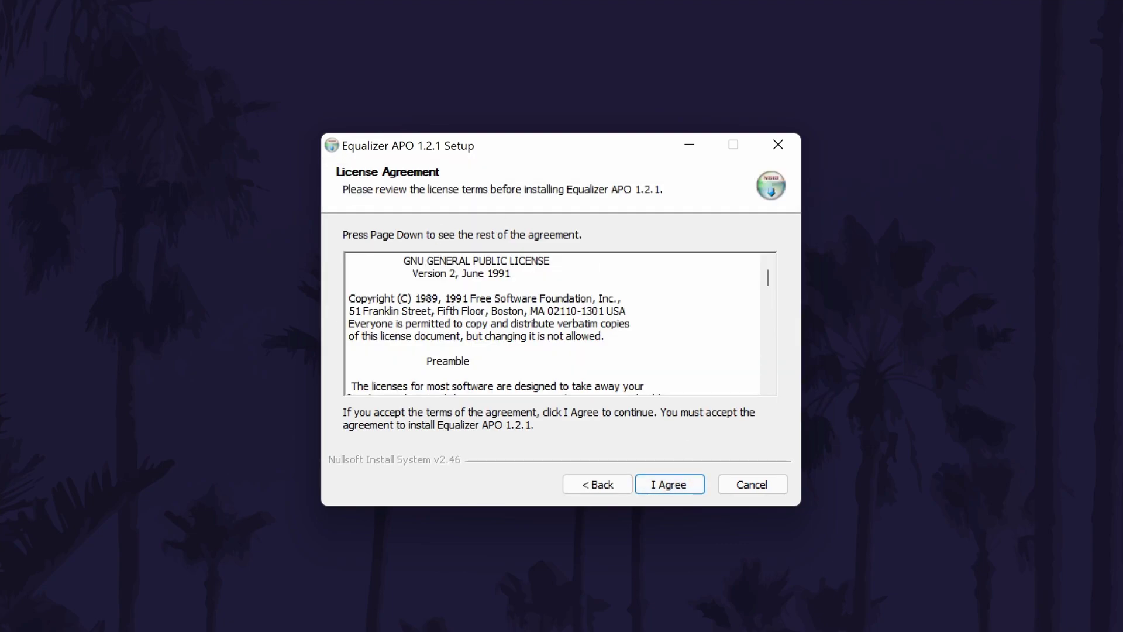
click(670, 484)
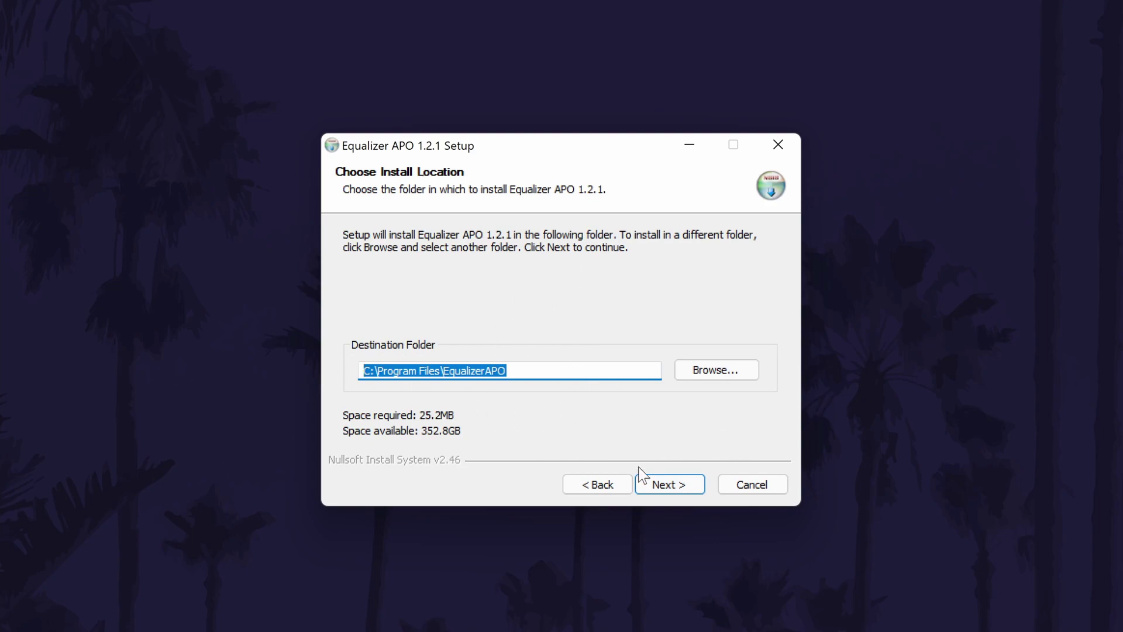
click(667, 489)
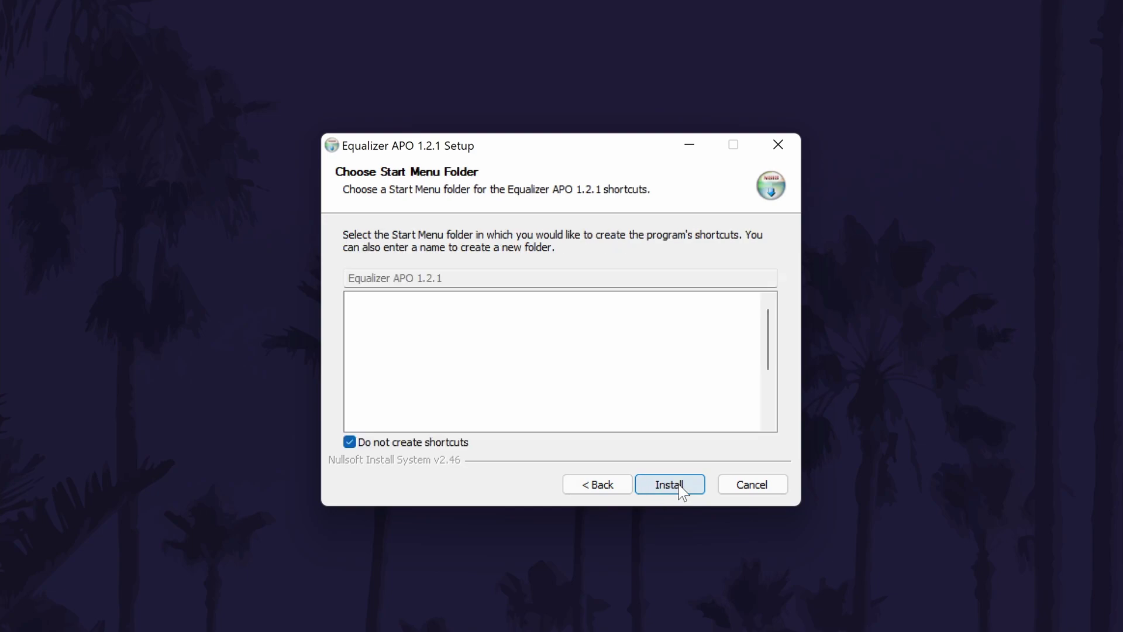
Install Equalizer APO with its APO enabled on the Mpow H17 Headphones playback device
click(680, 486)
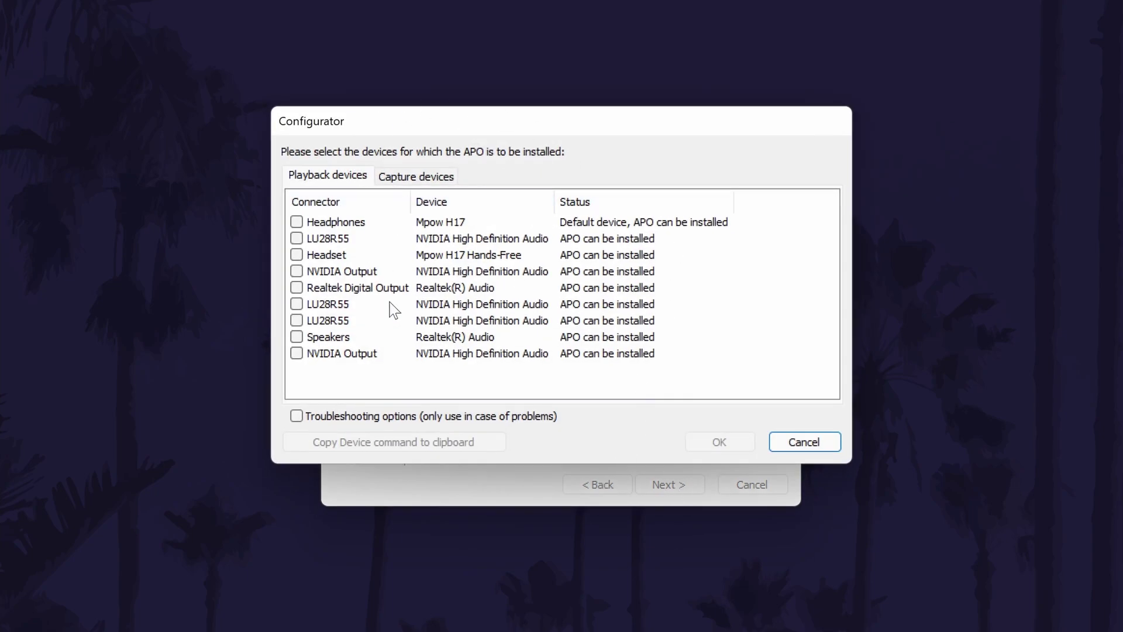
click(334, 179)
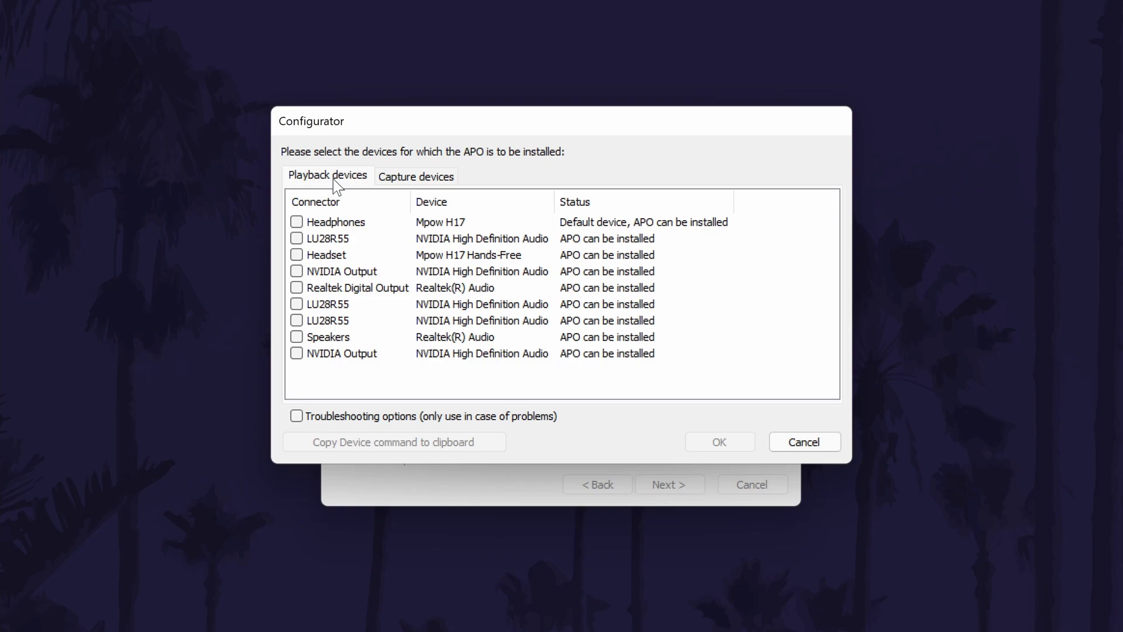
click(329, 224)
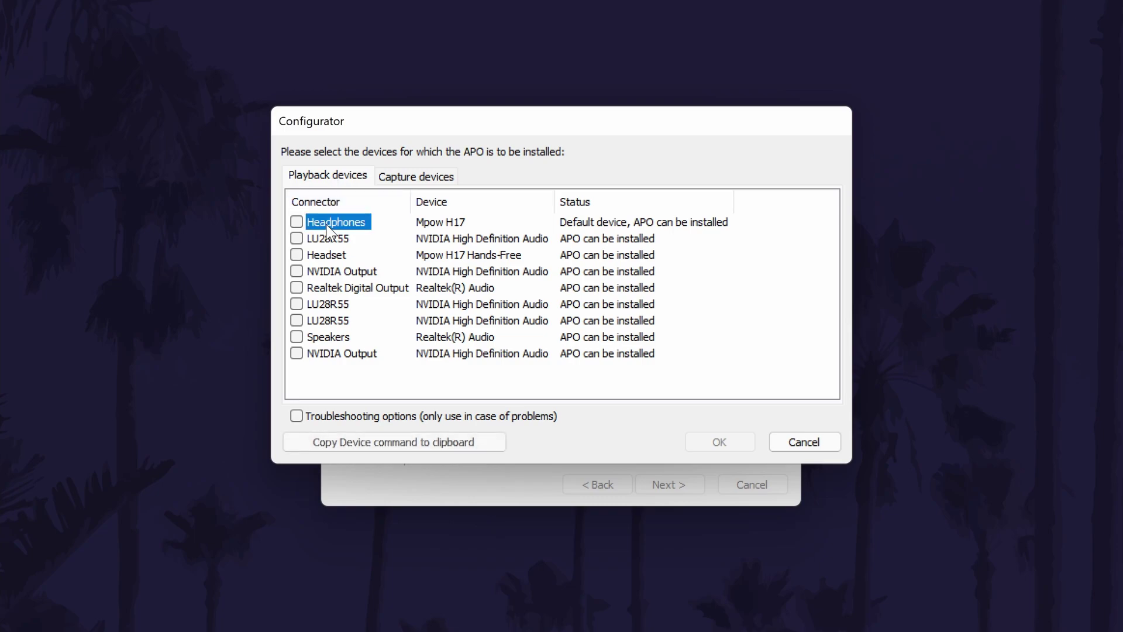
key(space)
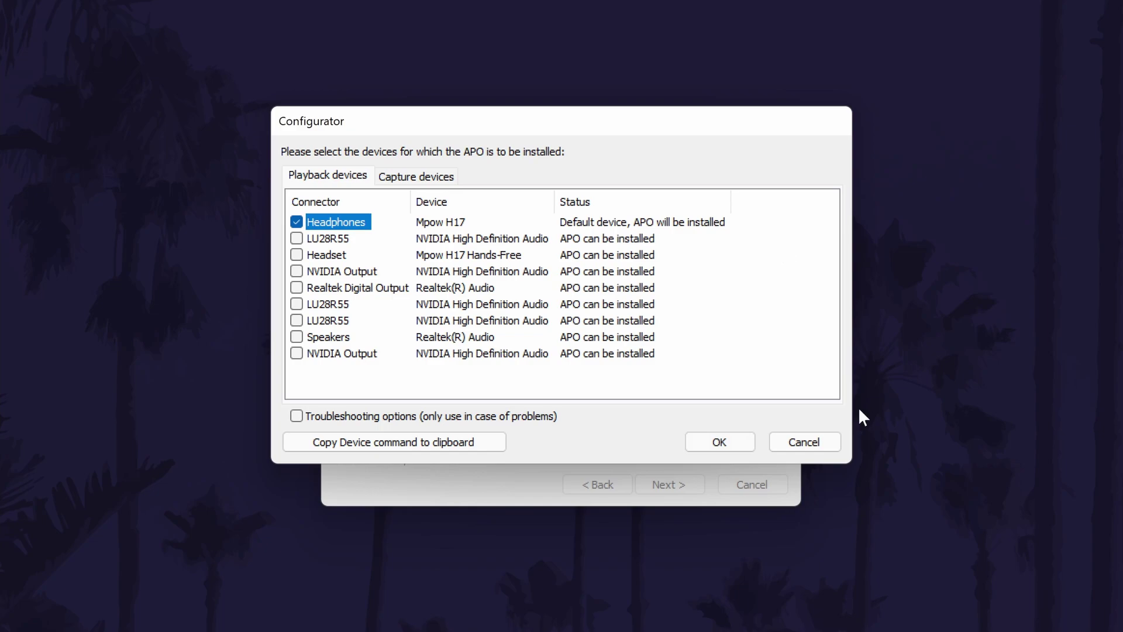
click(724, 439)
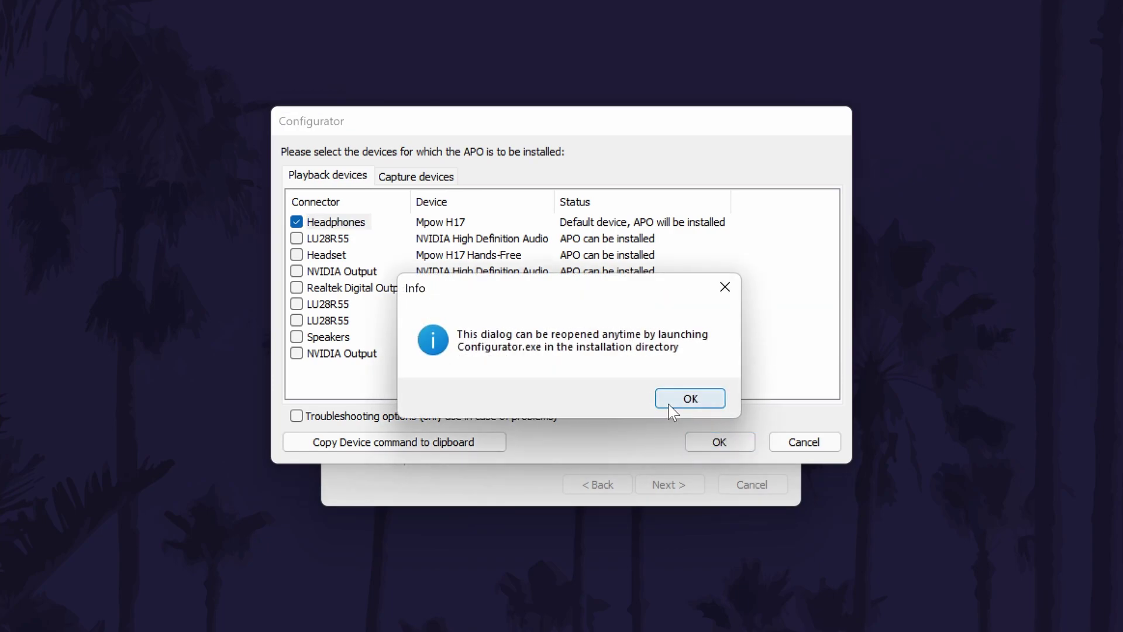
click(704, 403)
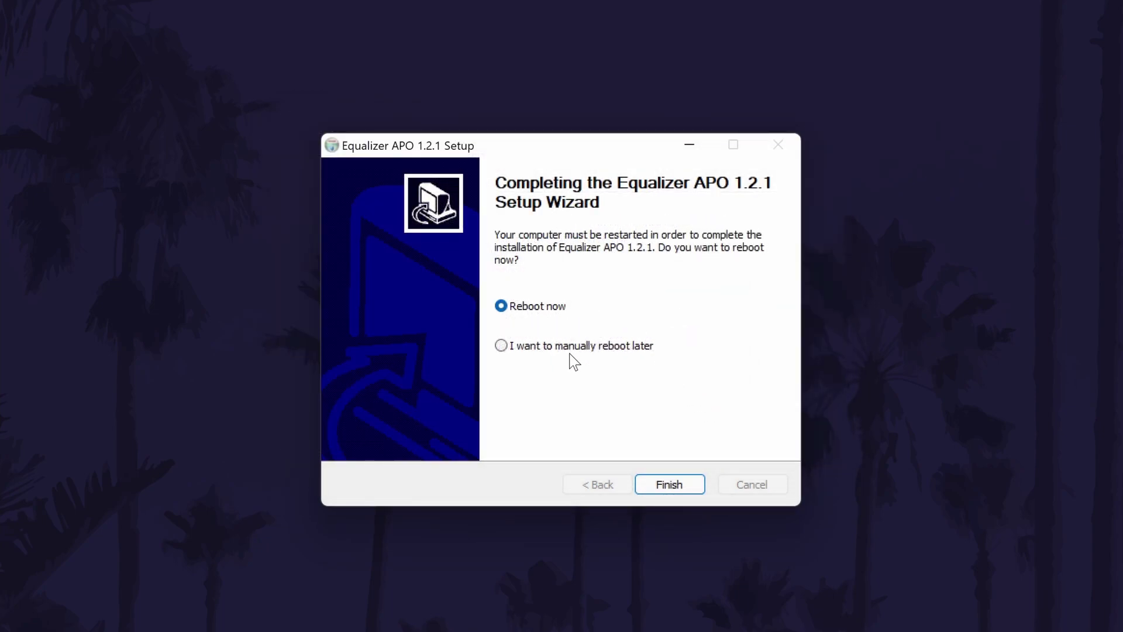
Finish setup choosing manual reboot later, then launch Editor from the EqualizerAPO folder
click(516, 345)
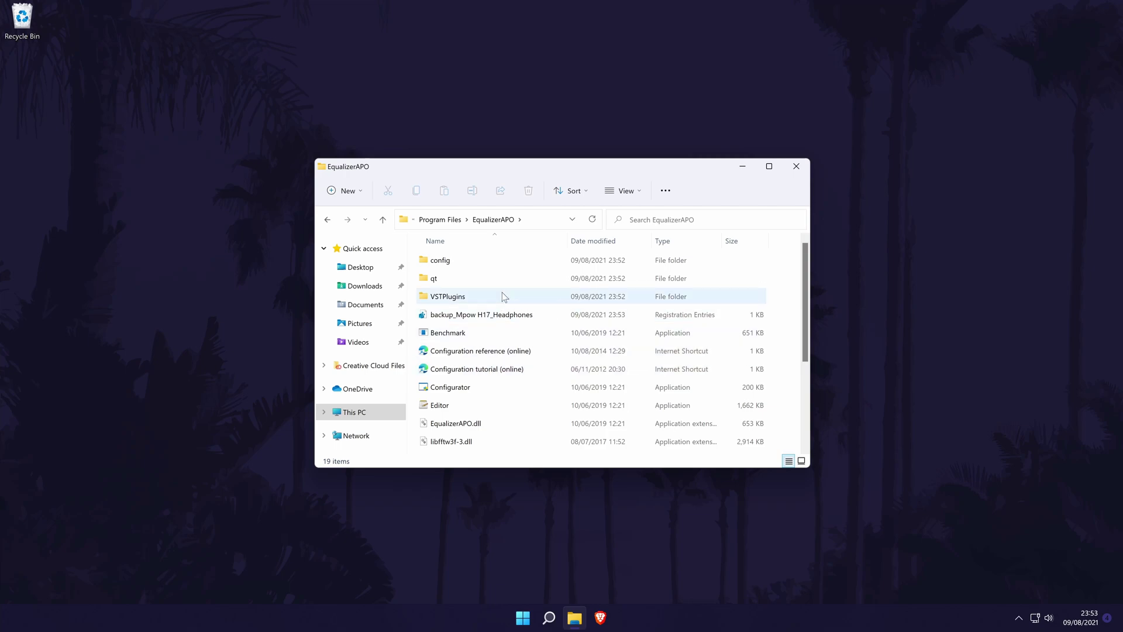
scroll(502, 292, down, 1)
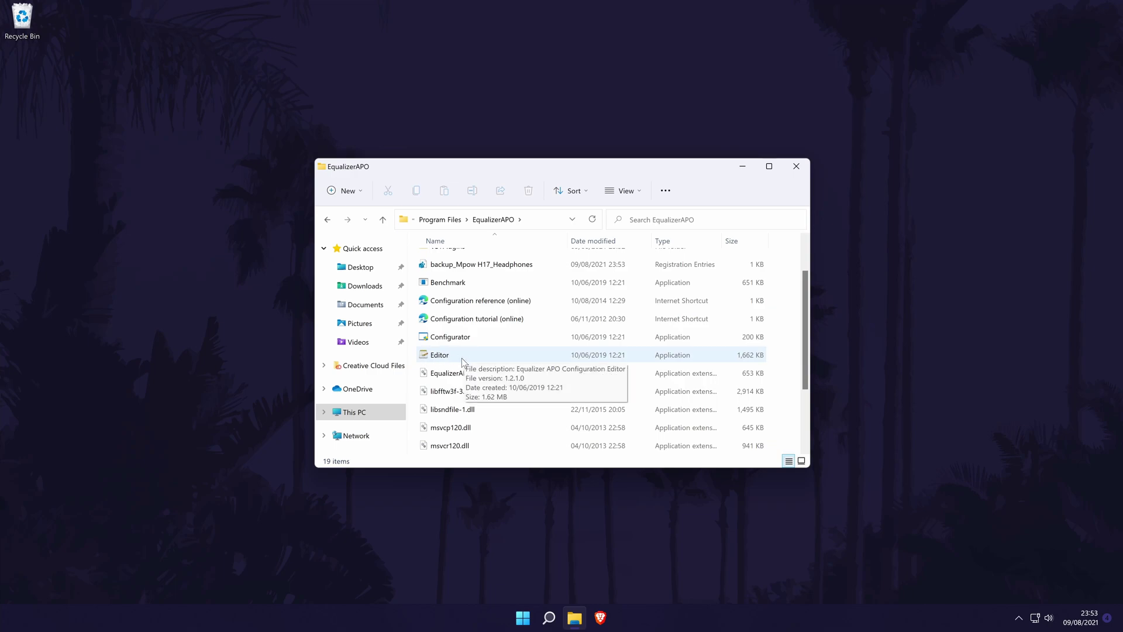
double_click(462, 358)
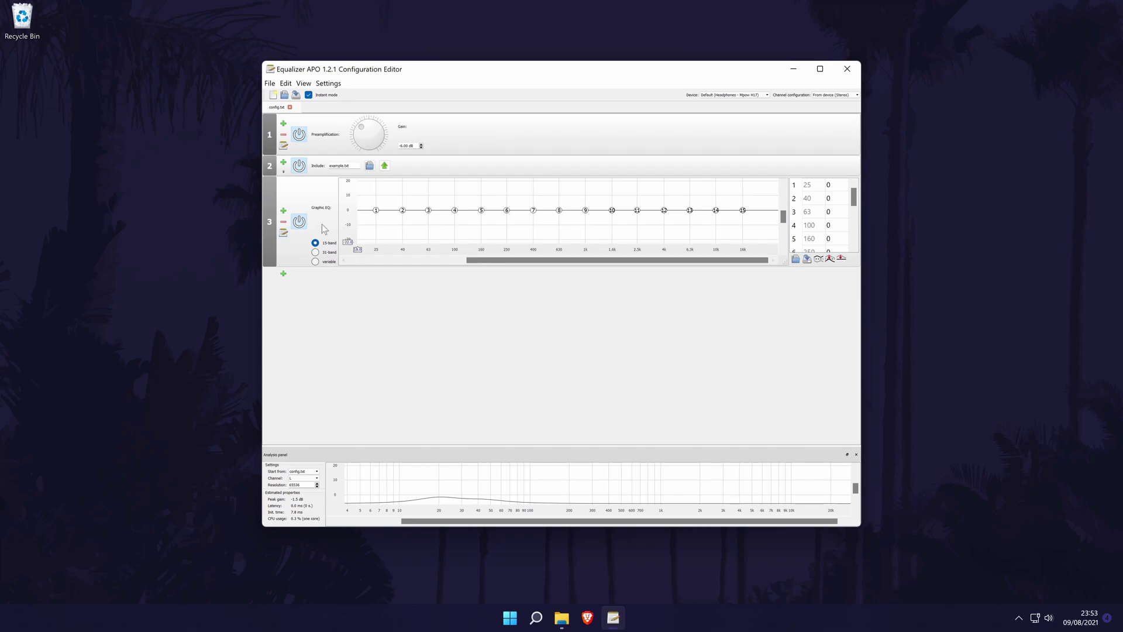
Delete the Graphic EQ and example.txt include filters, keeping the From device (Stereo) channels
click(283, 222)
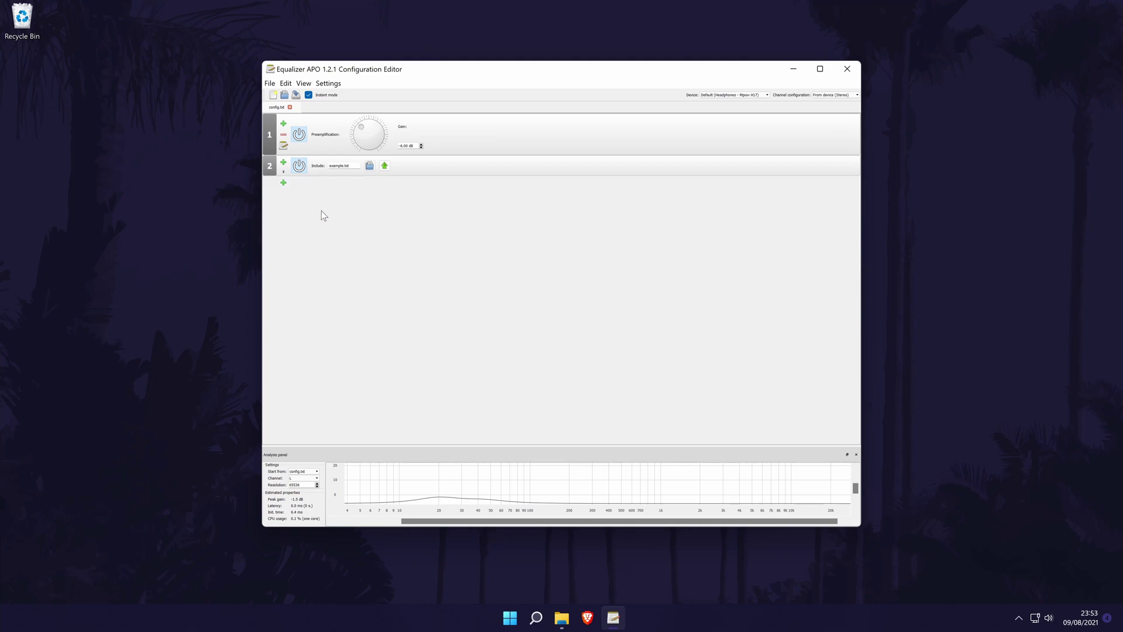
click(283, 174)
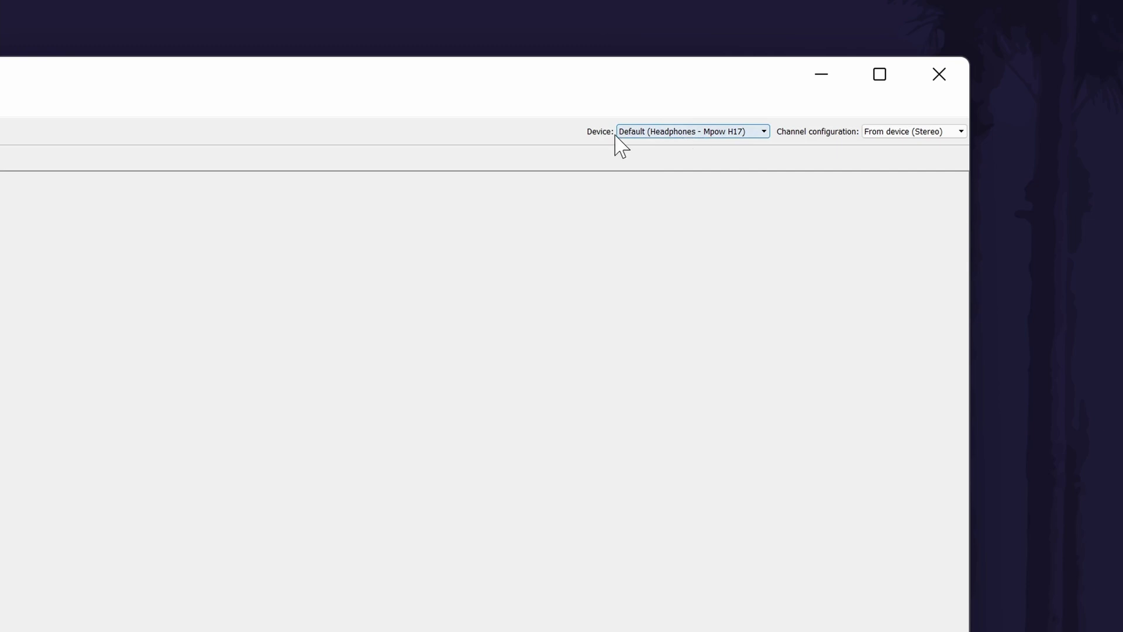
click(671, 131)
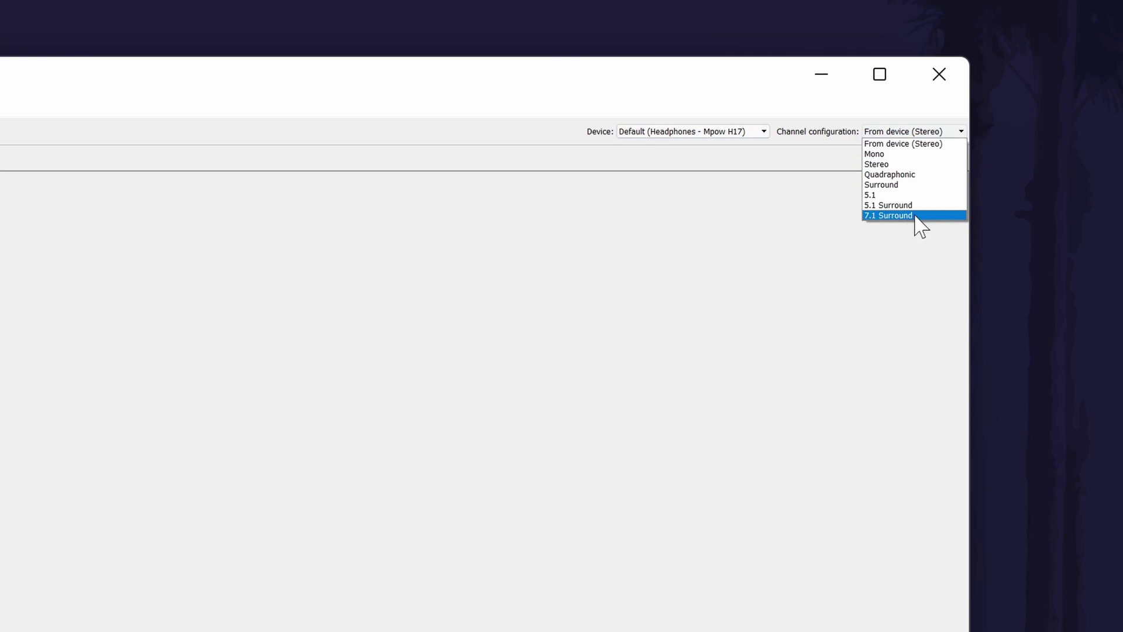
click(841, 294)
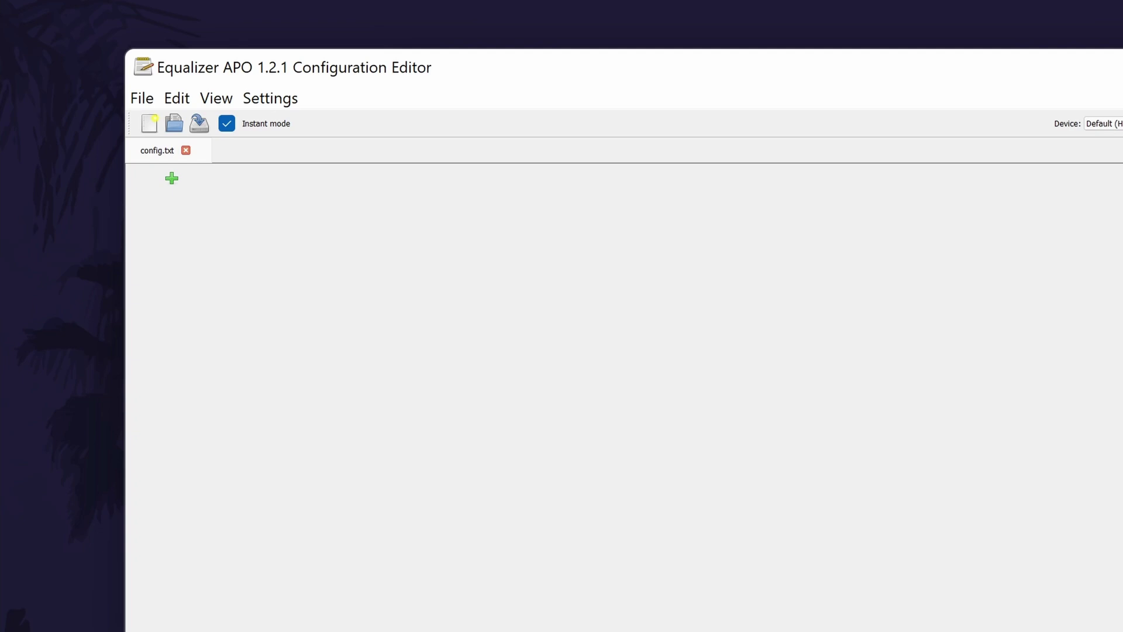
Add a Preamp filter from Basic filters and set its gain to -7.00 dB
click(172, 179)
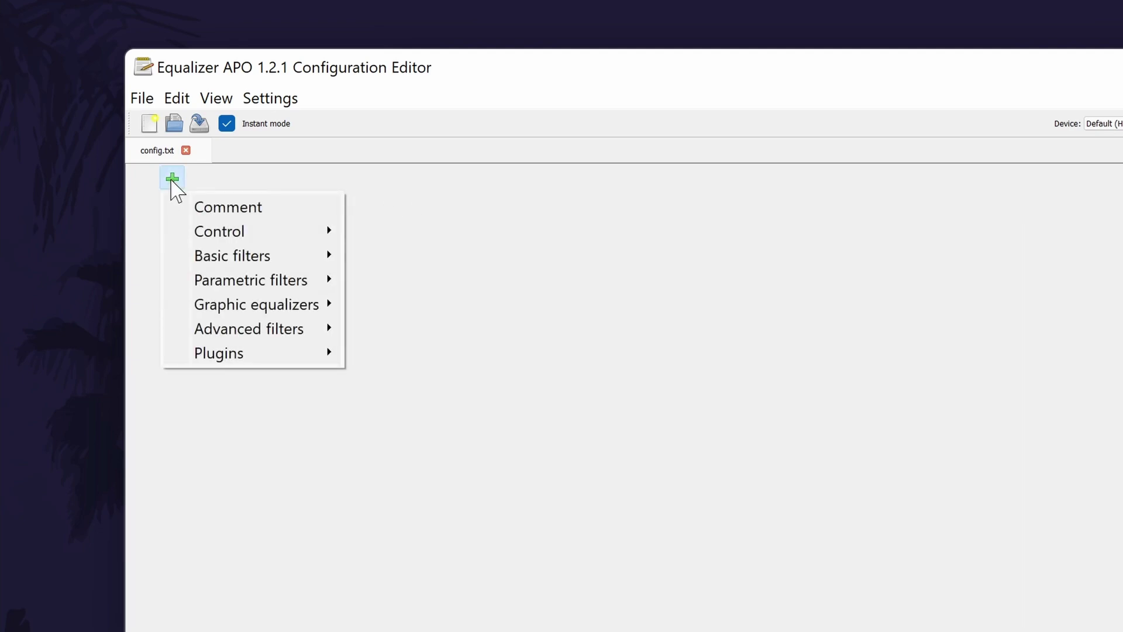
mouse_move(288, 259)
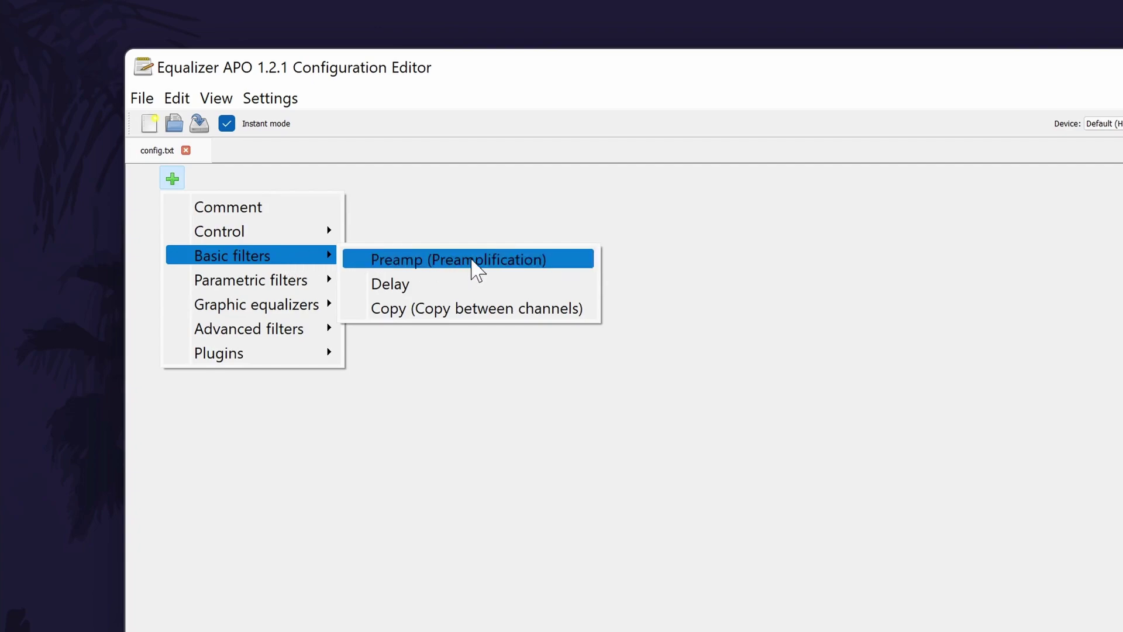
click(477, 268)
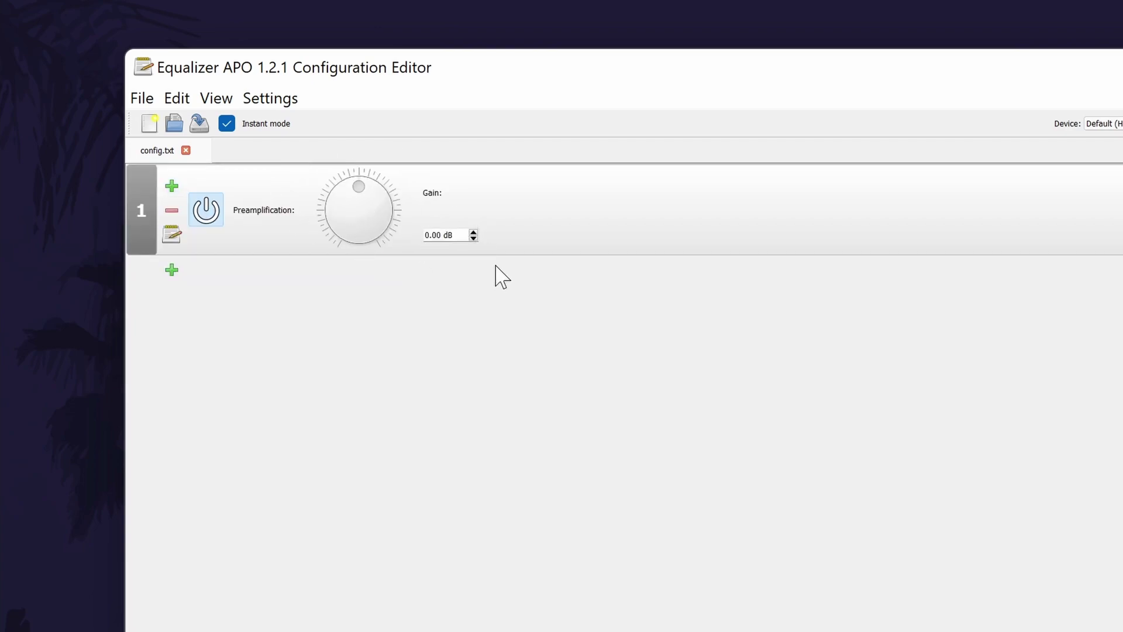
click(474, 238)
drag(474, 239, 474, 238)
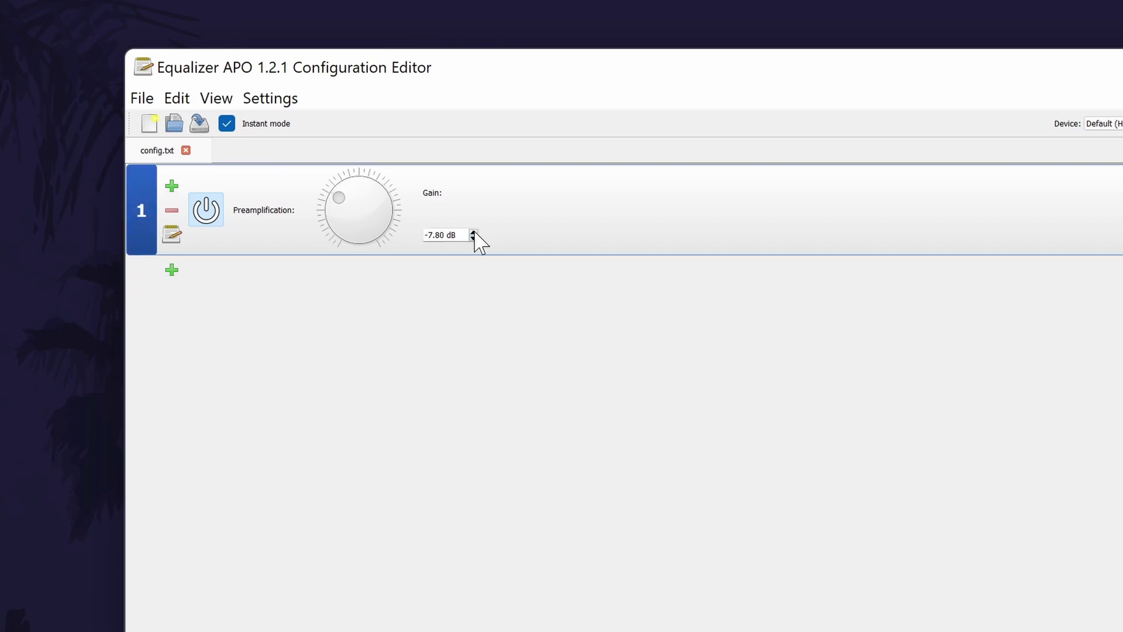
click(474, 231)
click(474, 238)
click(501, 315)
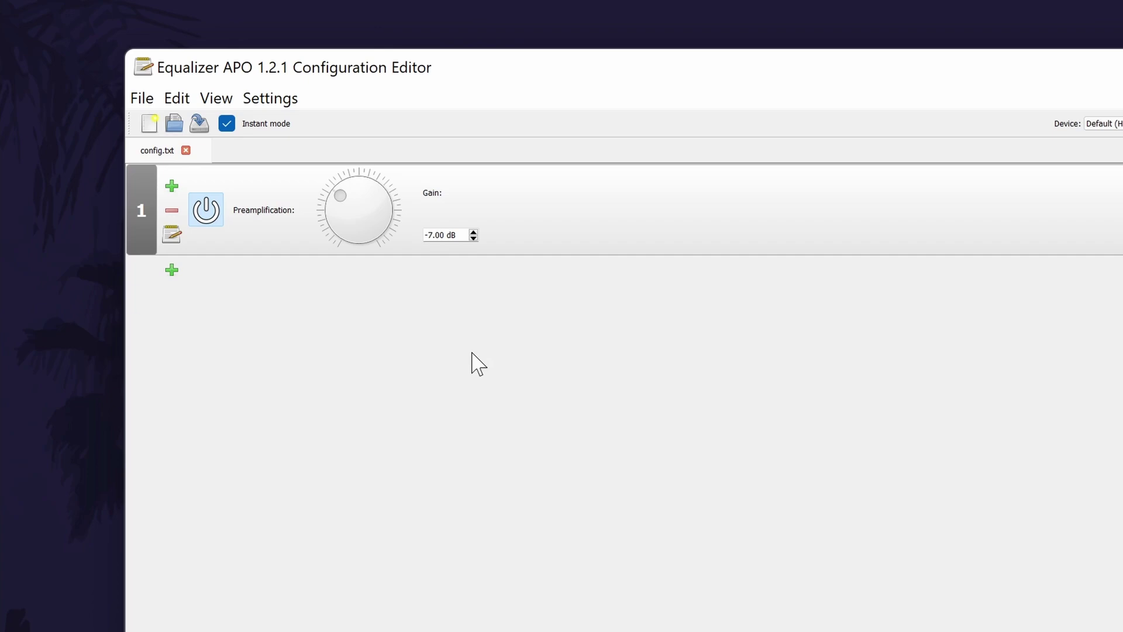
Save the configuration to config.txt from the File menu
click(173, 98)
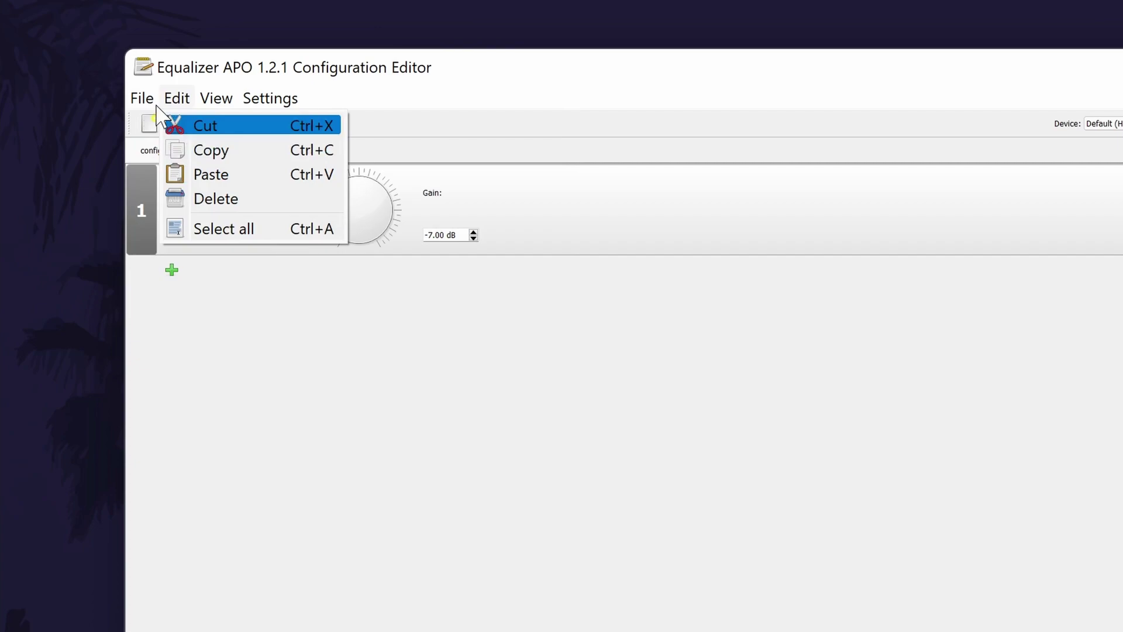
mouse_move(141, 99)
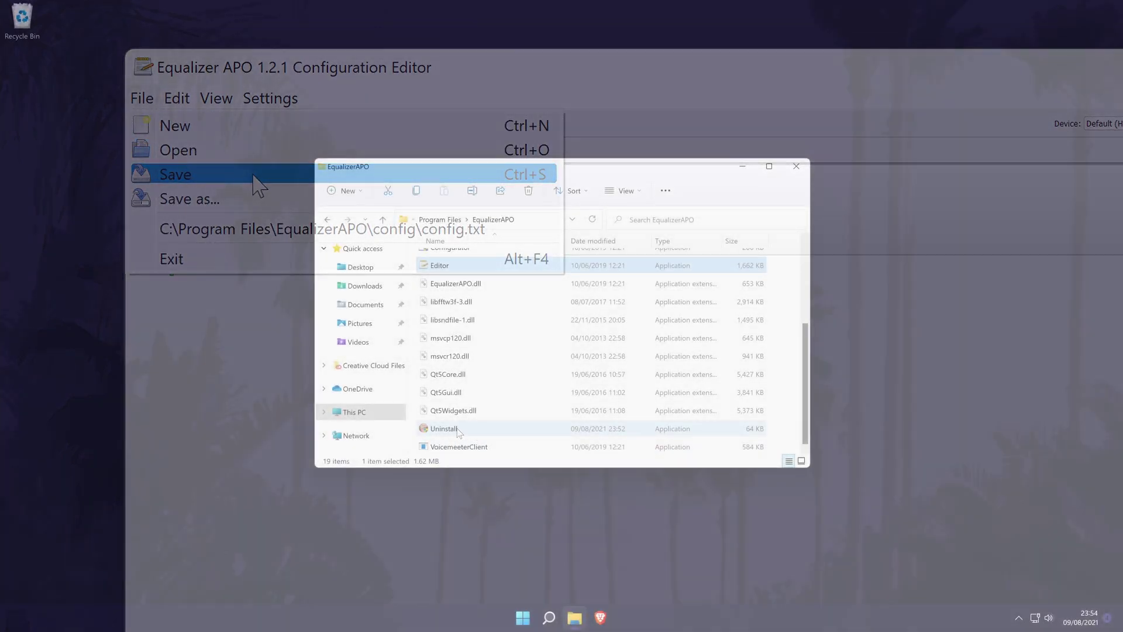
click(457, 430)
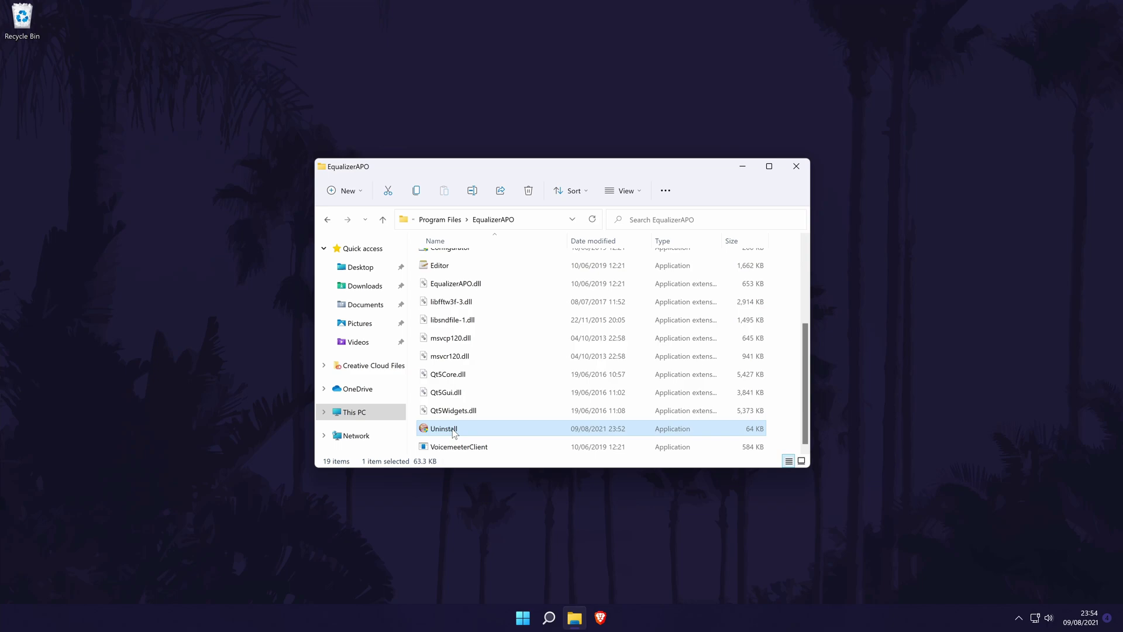
Run the Equalizer APO 1.2.1 uninstaller through to its finished page
double_click(455, 431)
click(627, 401)
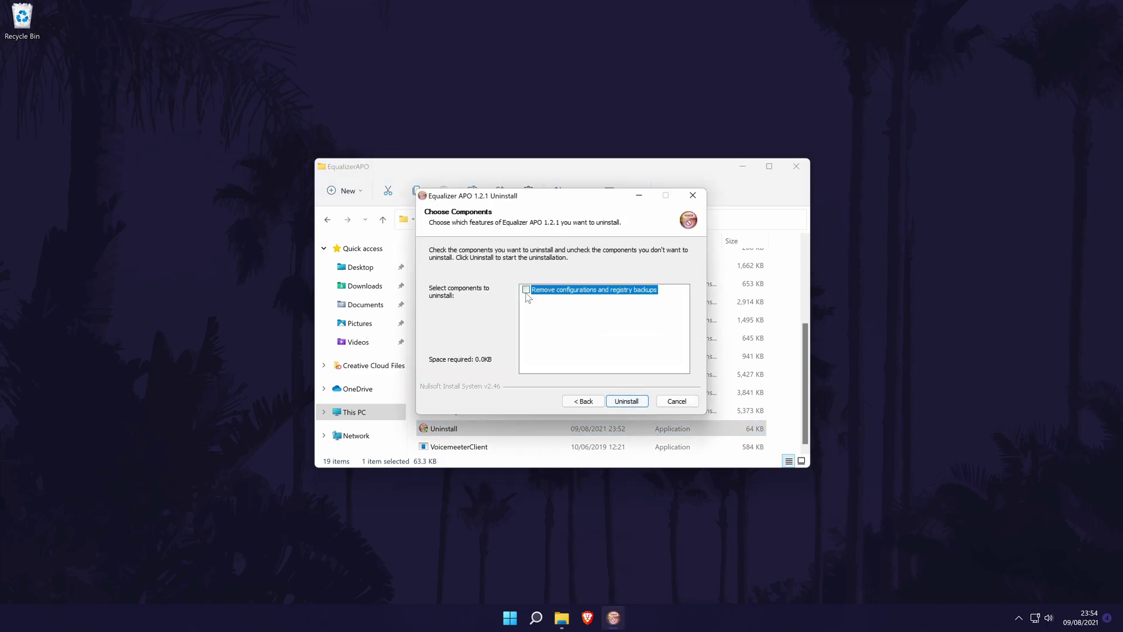
click(631, 401)
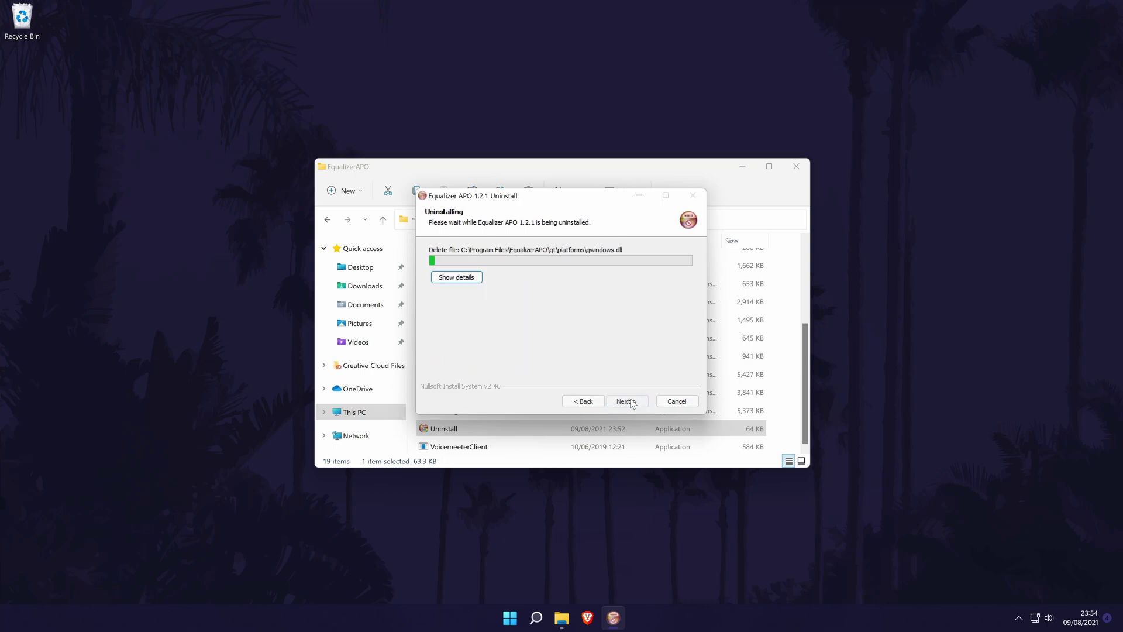
click(627, 401)
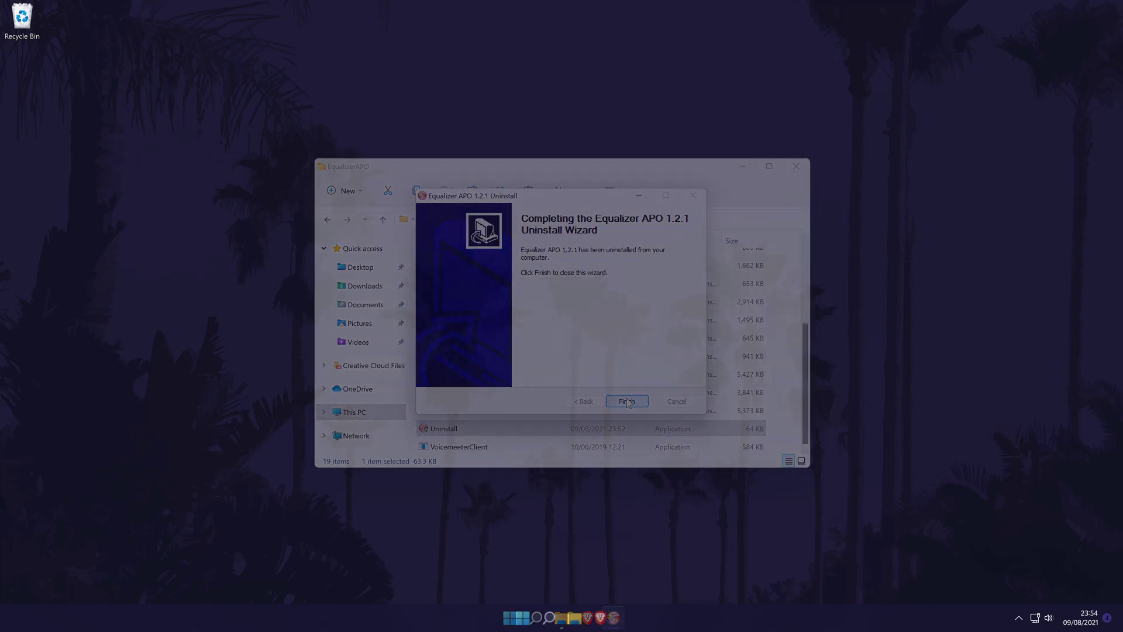